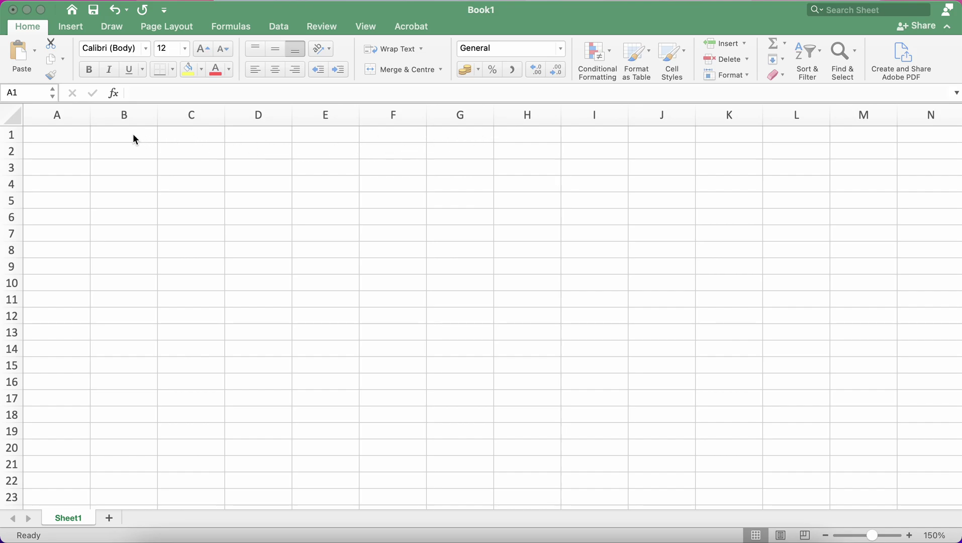
Enter 'Initial mass of fuel (±0.01g)' in B1 and 'Final mass of fuel (±0.01g)' in C1
left_click(134, 137)
left_click(134, 136)
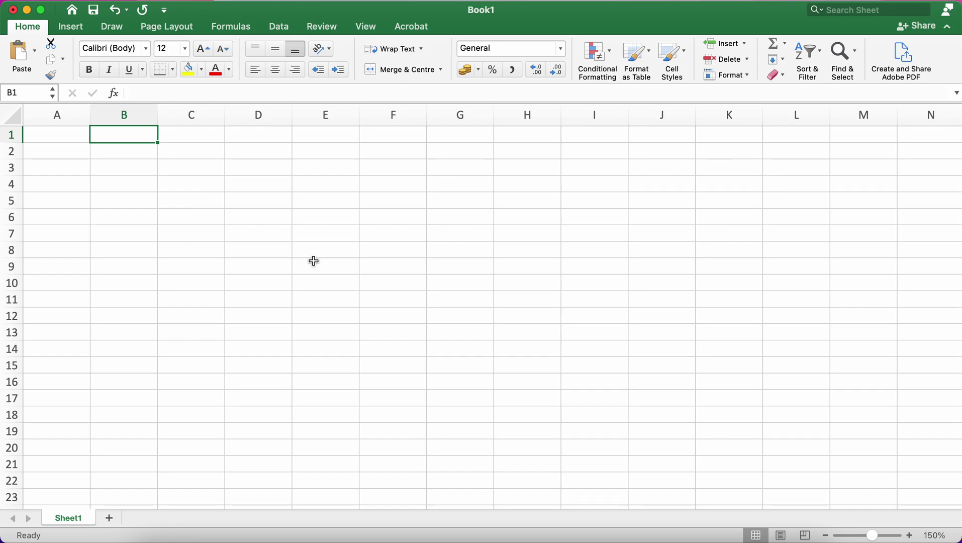
type("Initial")
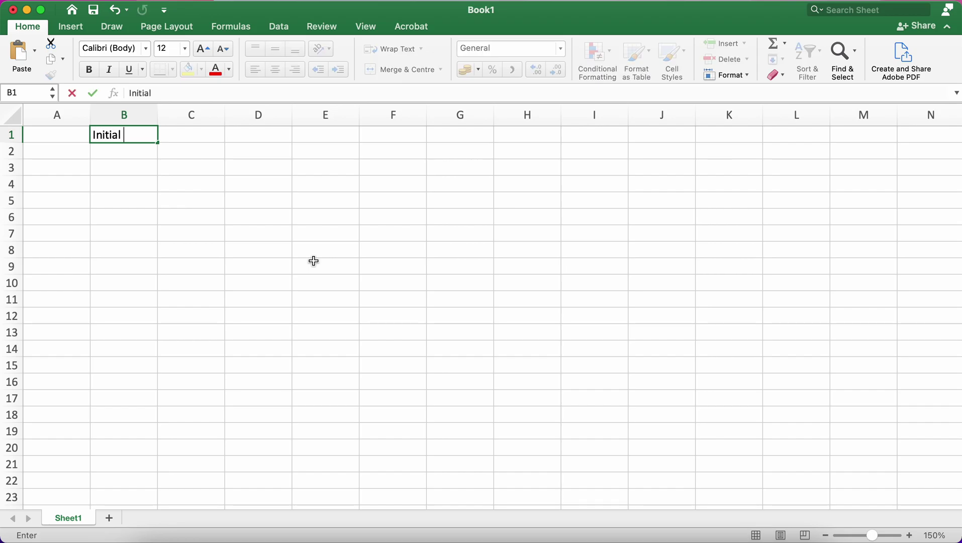
type(" mass of fuel")
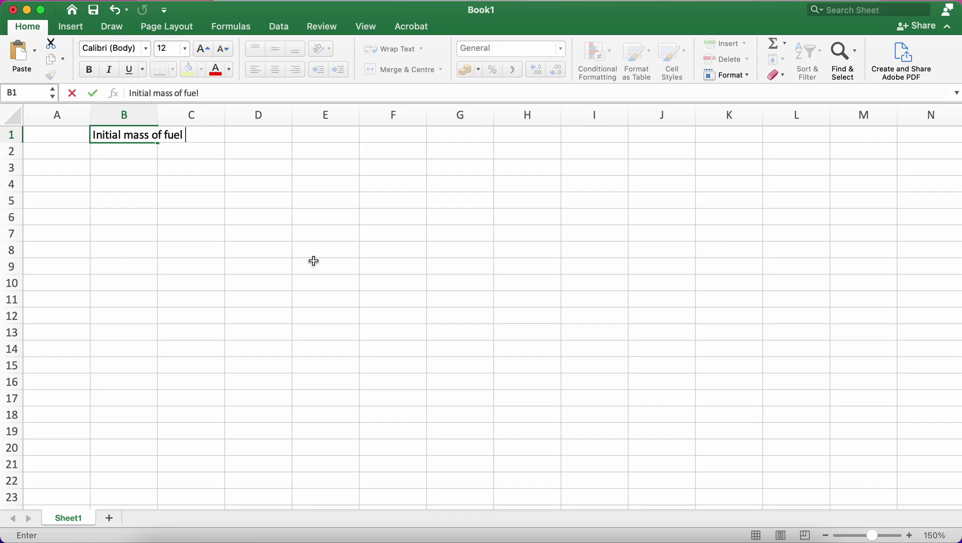
type(" (")
type("±0.01g)")
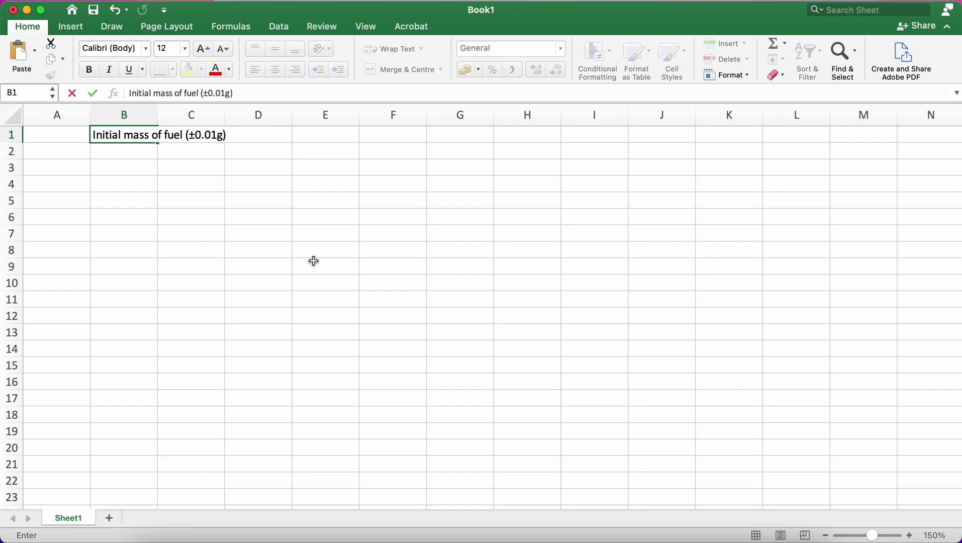
key("Return")
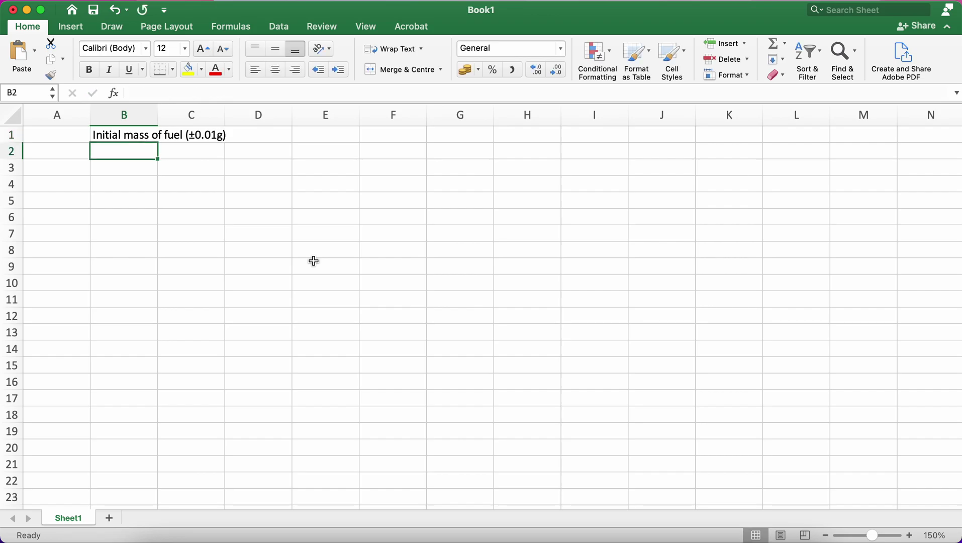
key("Up")
key("Right")
type("Final mass of ")
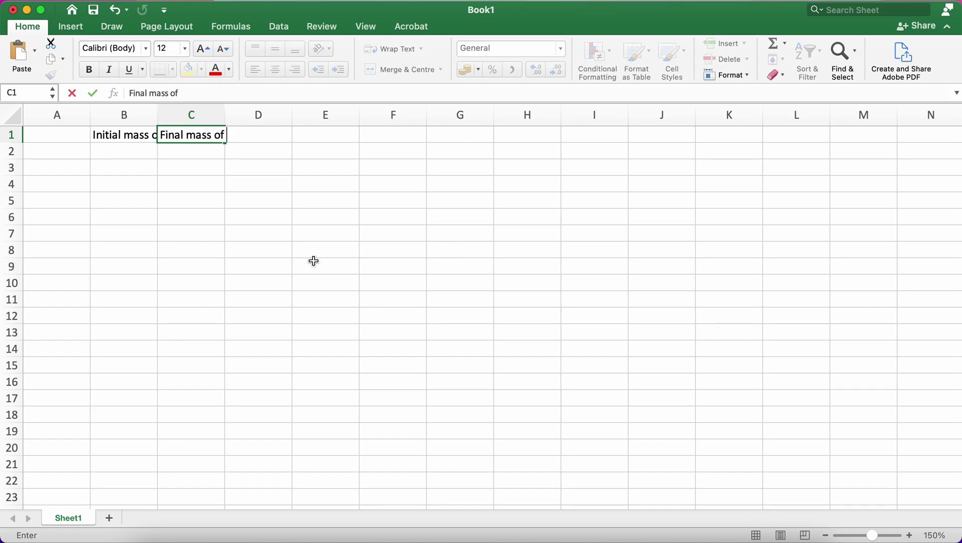
type("fuel (±0.01g)")
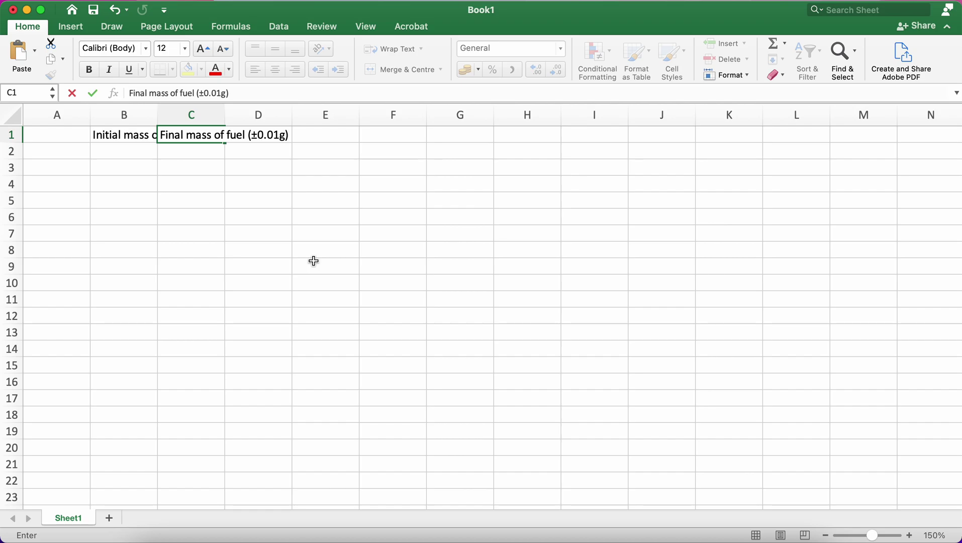
key("Tab")
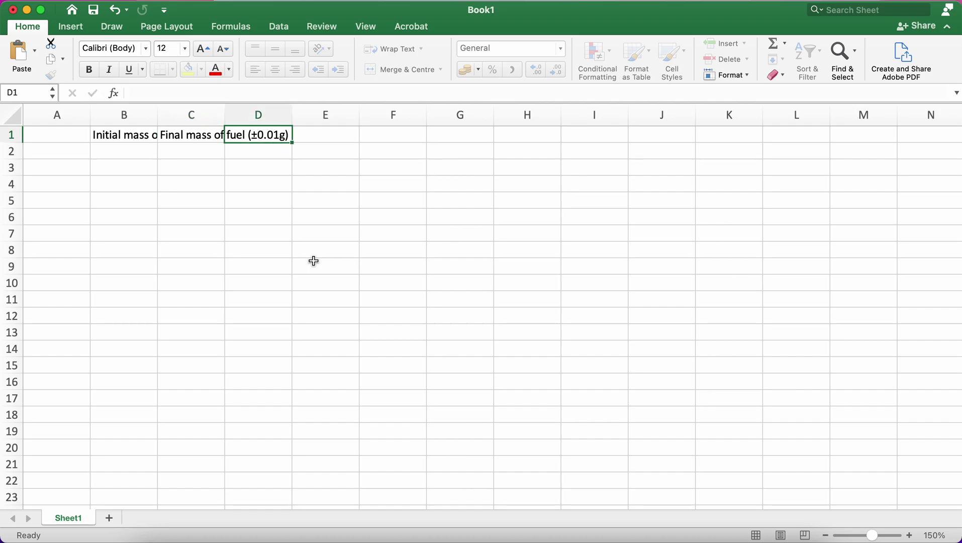
Add 'Change in mass of fuel (±0.02g)' in D1 and 'Mass of water (±0.01g)' in E1
type("Change ")
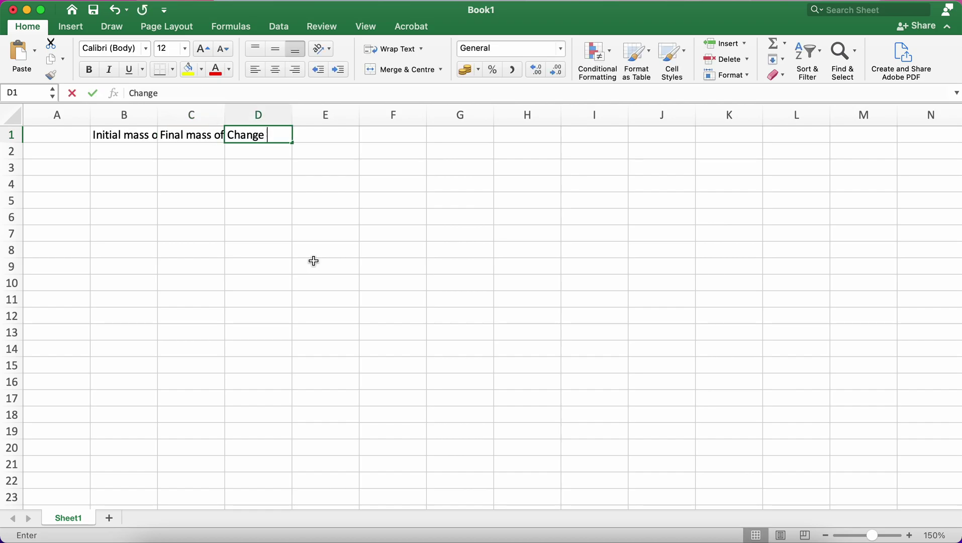
type("in mass of ")
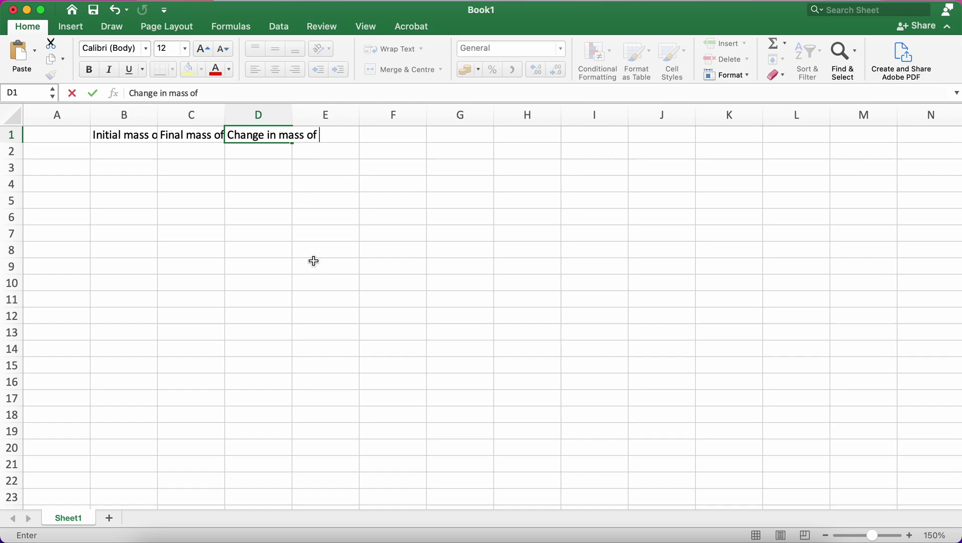
type("fuel (±")
type("0.02")
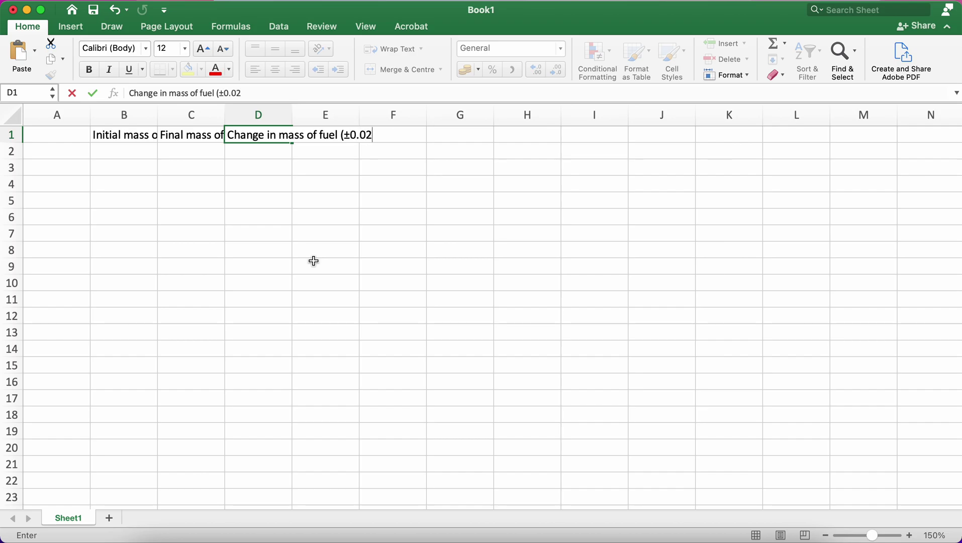
type("g)")
key("Tab")
type("M")
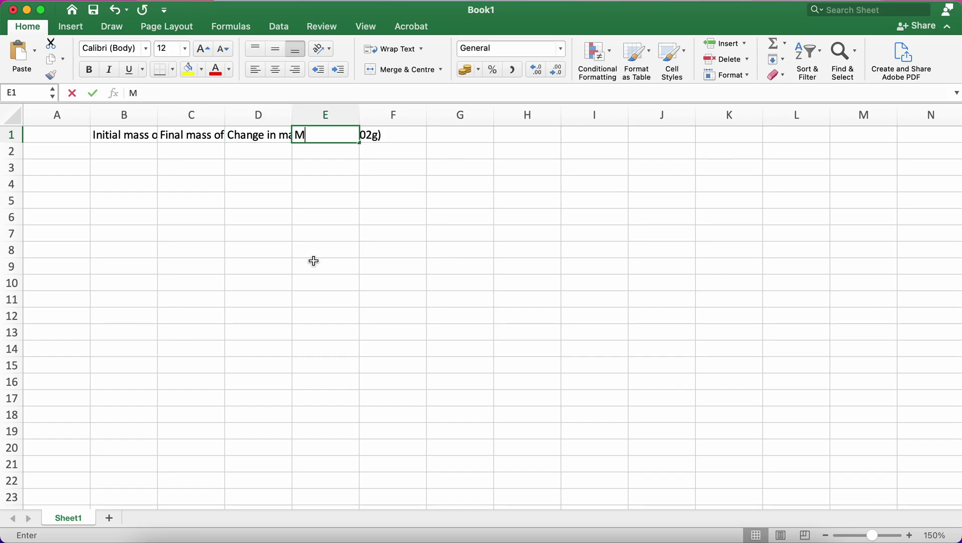
type("ass of w")
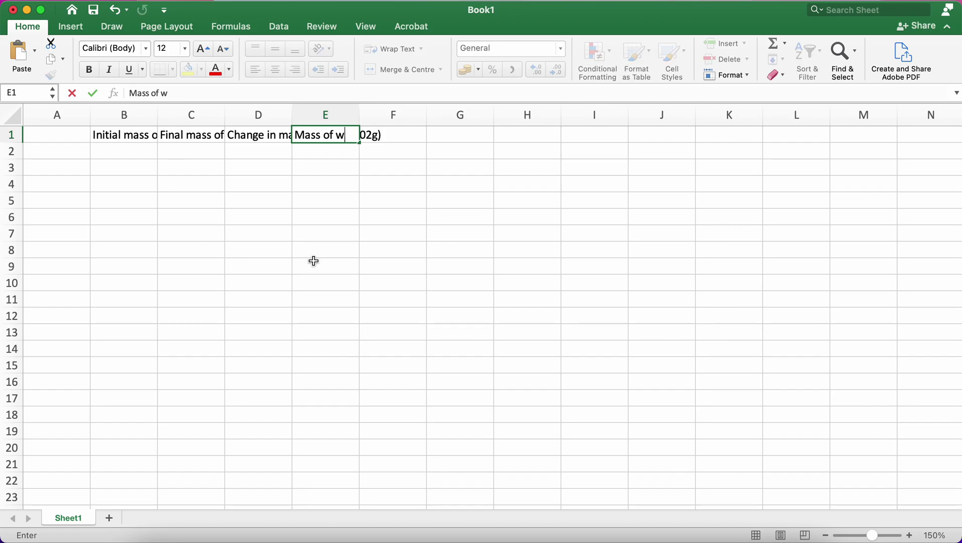
type("ater (±0.")
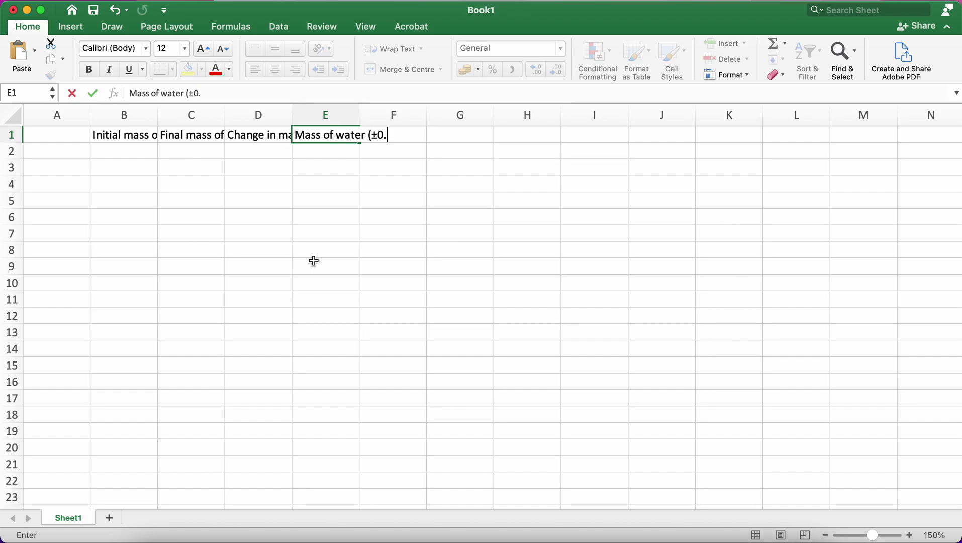
type("01g)")
key("Tab")
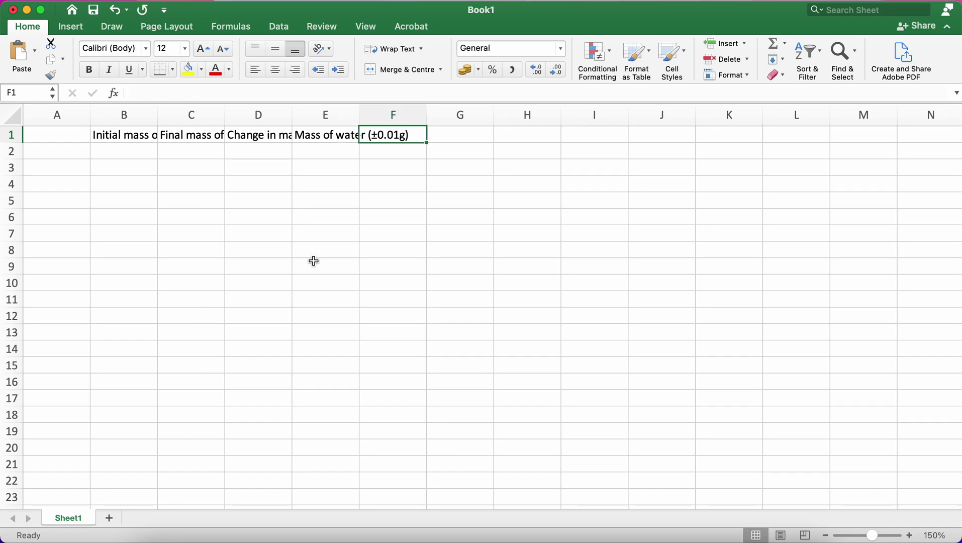
Type 'Initial temperature of water (±1°C)' in F1, inserting the degree sign as a symbol
type("In")
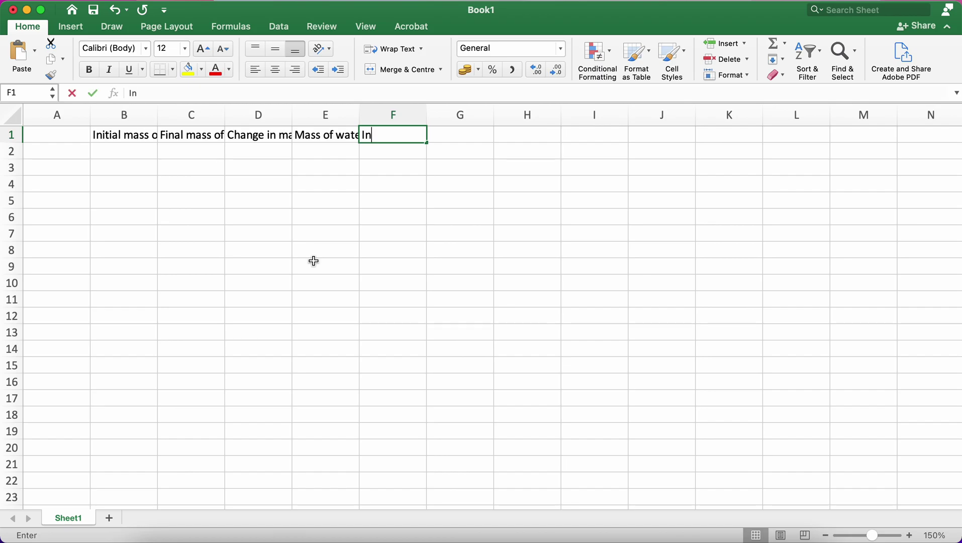
type("itial tempera")
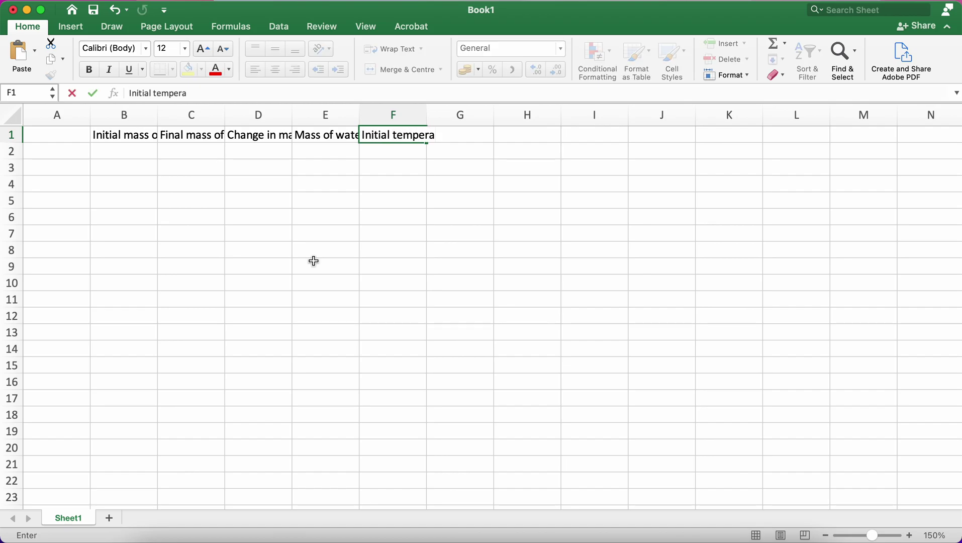
type("ture of water (")
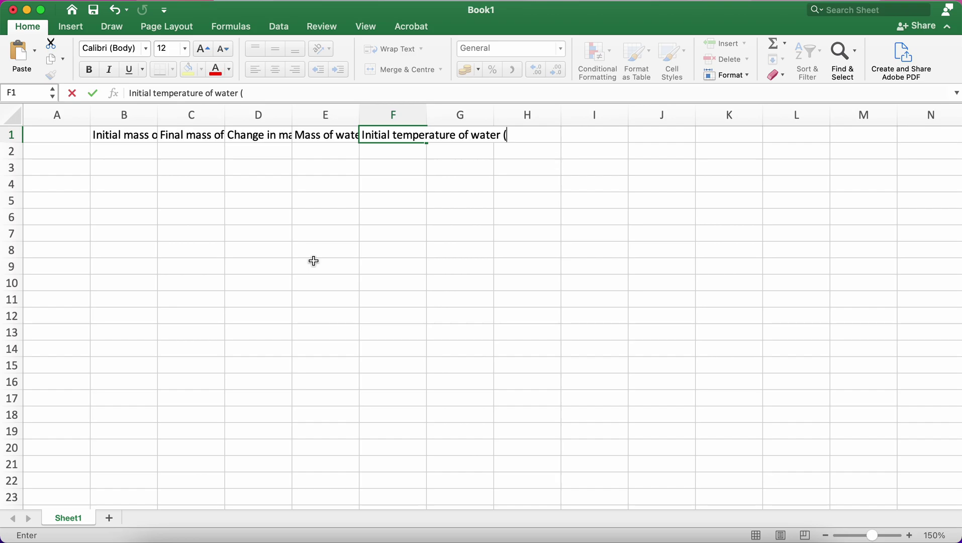
type("±1")
left_click(172, 2)
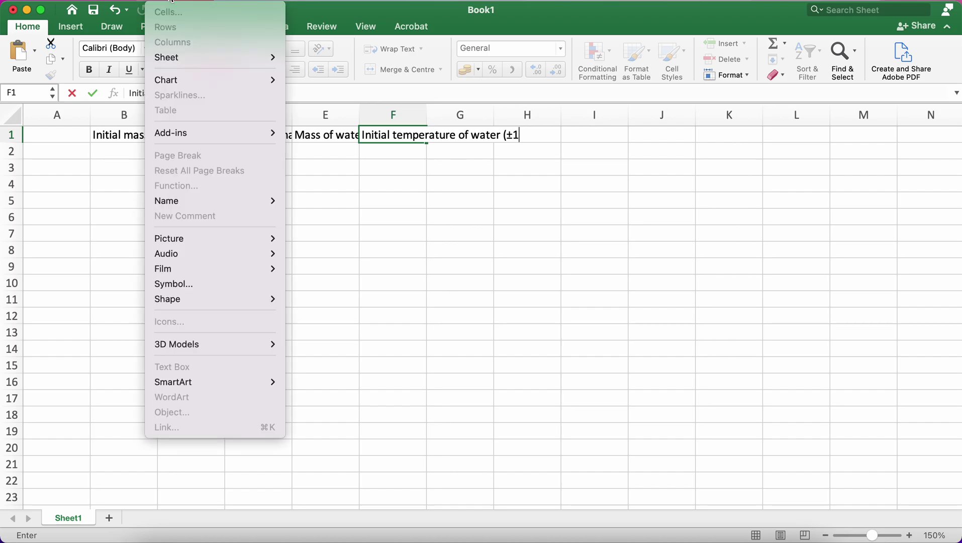
left_click(210, 287)
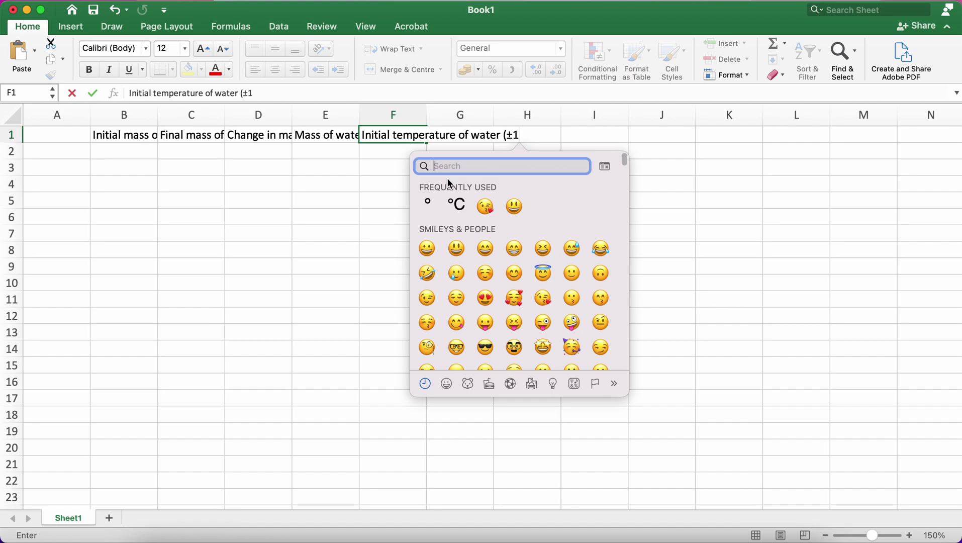
type("degree")
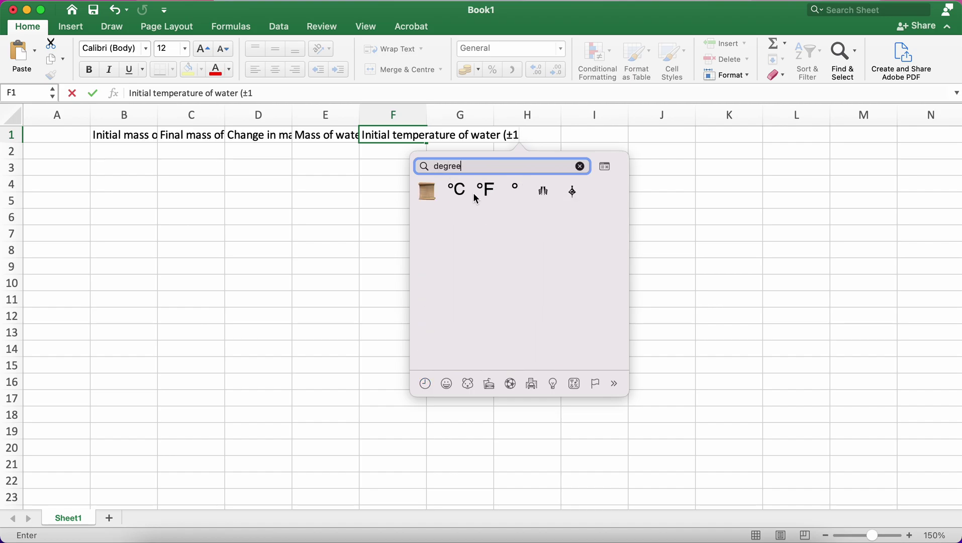
left_click(516, 190)
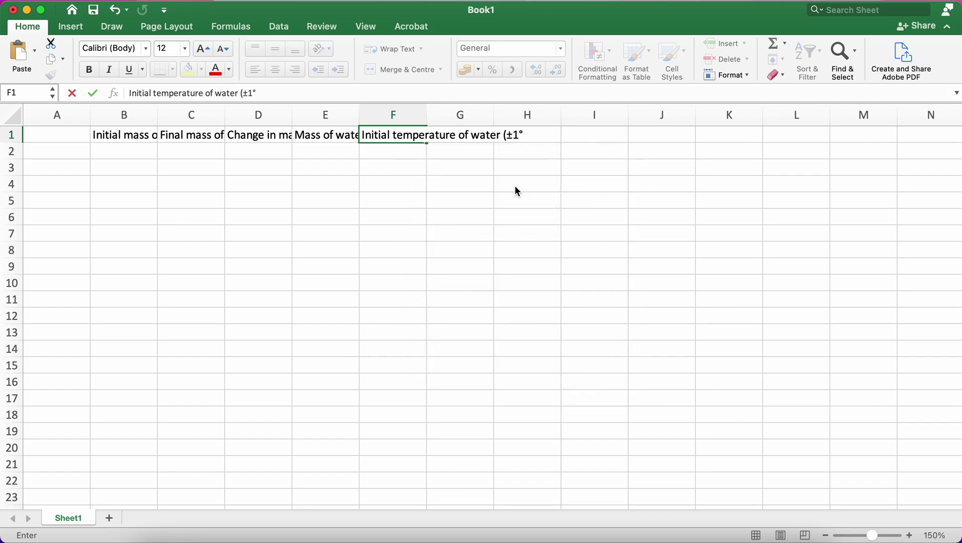
type("C)")
Start G1 as 'Final temperture of water (±1°' with the degree sign from the symbol picker
key("Return")
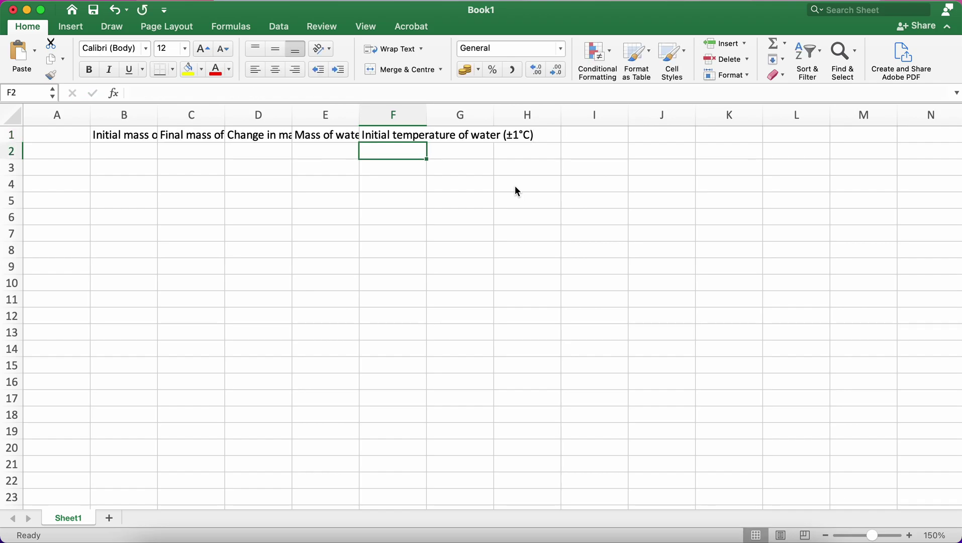
key("Up")
key("Right")
type("Fi")
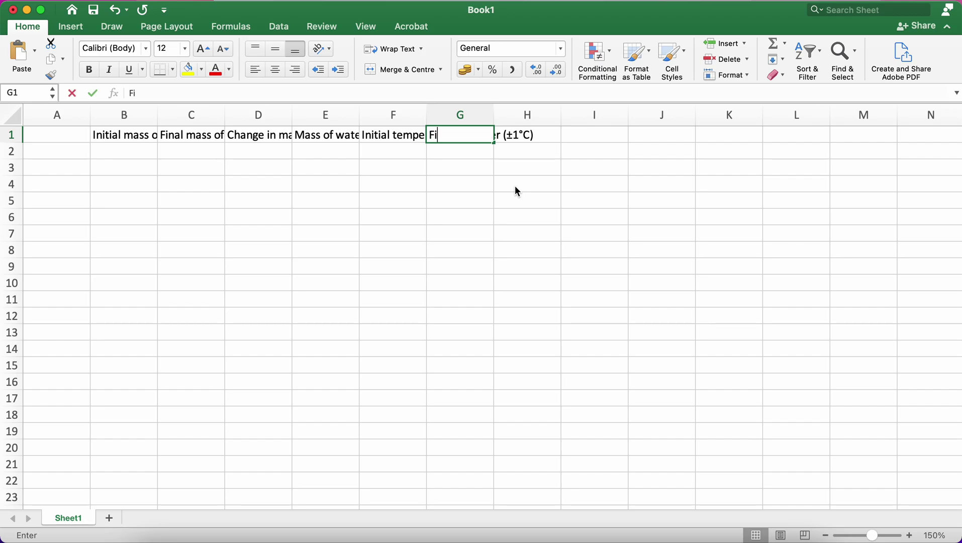
type("nal temper")
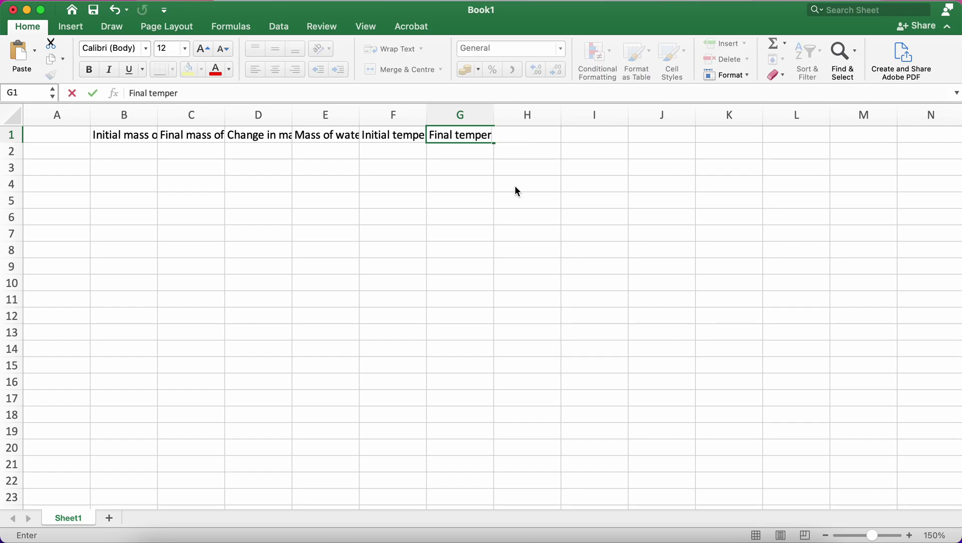
type("ture of water (")
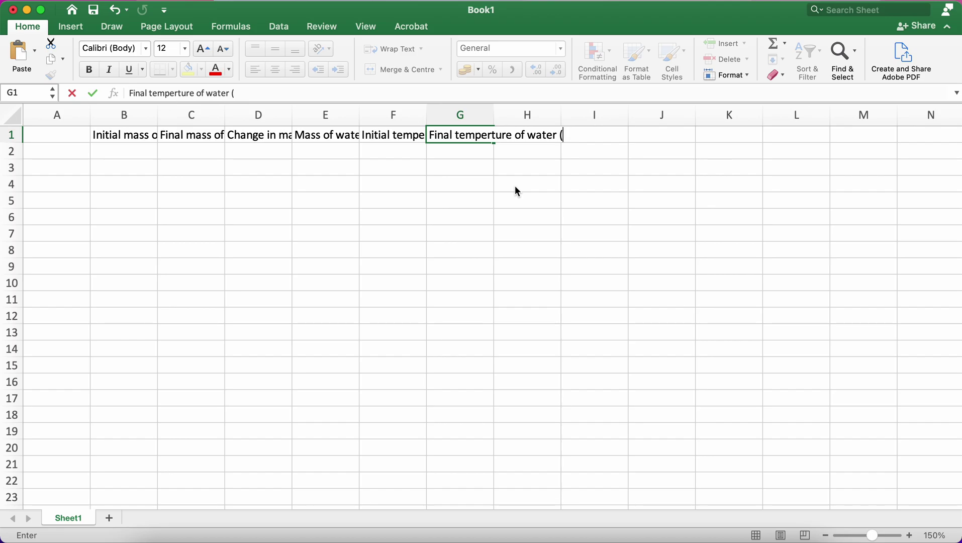
type("±1")
left_click(174, 1)
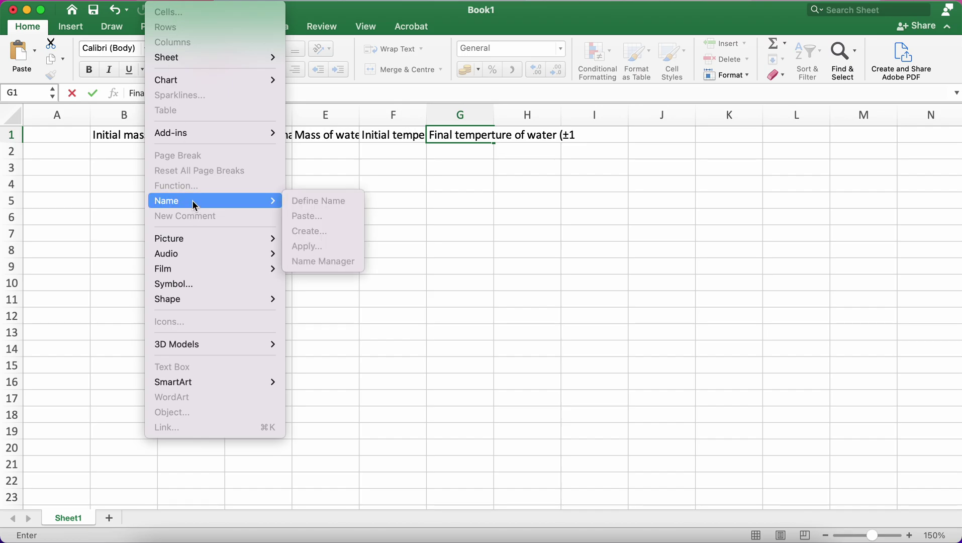
mouse_move(212, 247)
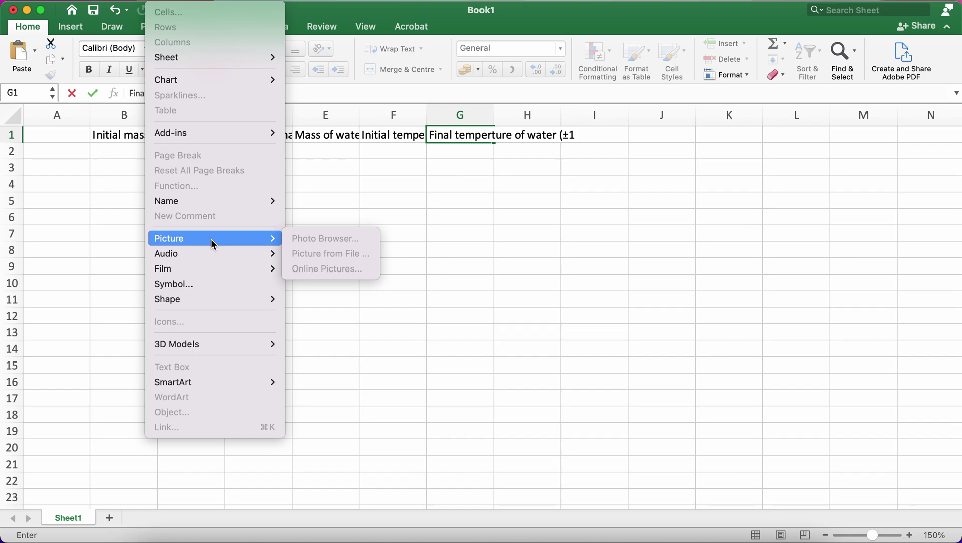
left_click(227, 285)
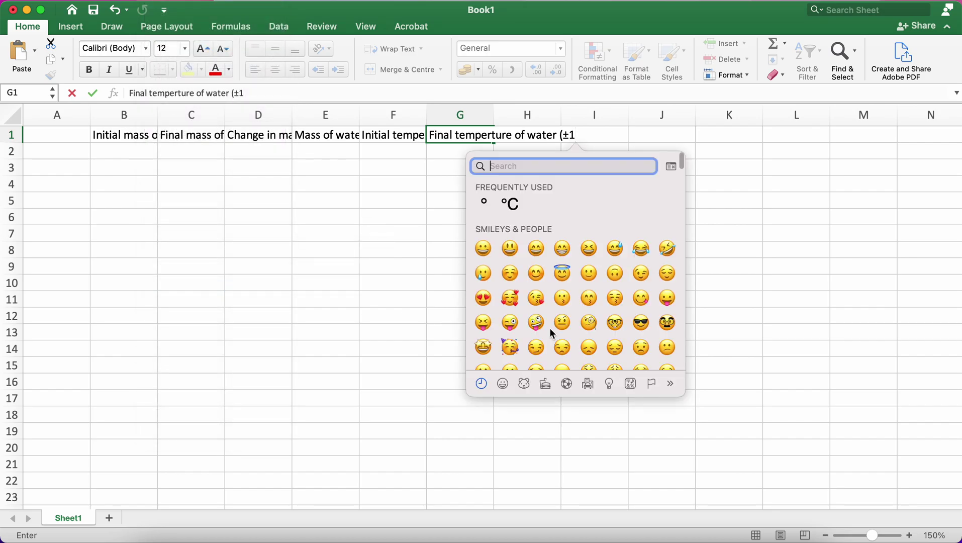
left_click(484, 203)
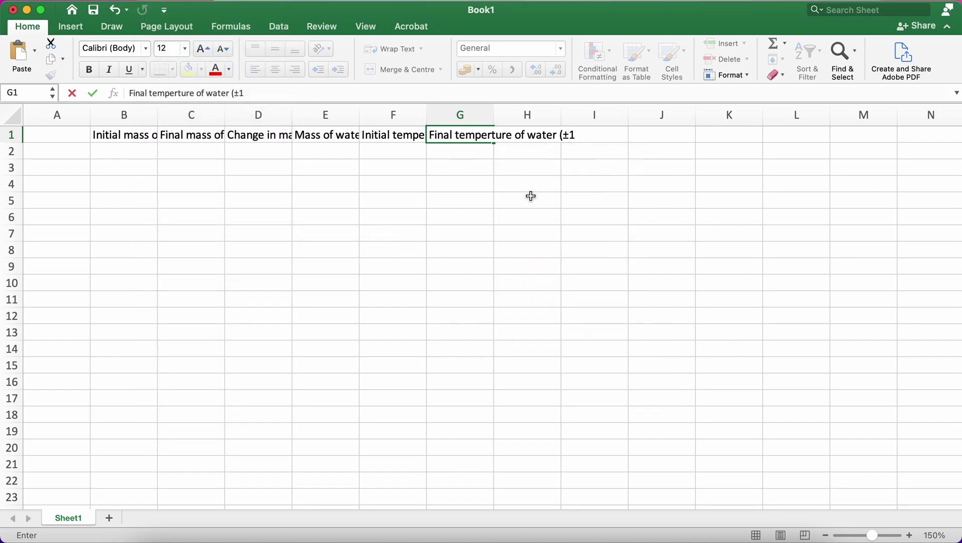
Finish G1 with 'C)' and start H1 as 'Change in temperature of water (±', fixing the typo
type("C)")
key("Tab")
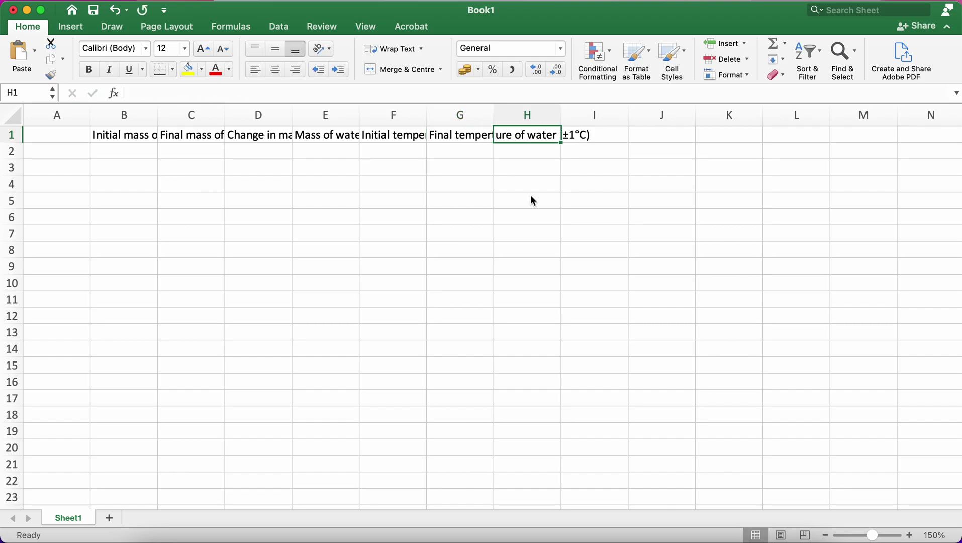
type("Change in t")
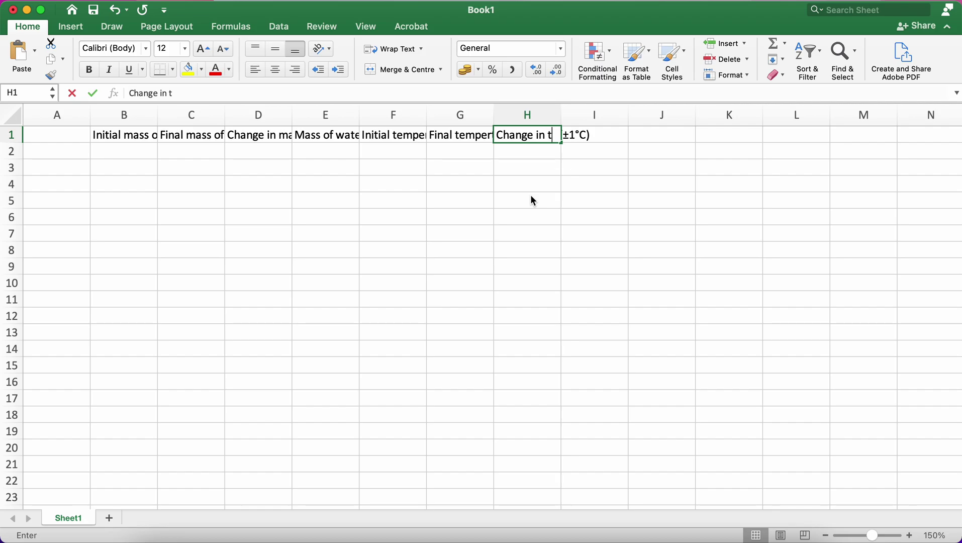
type("emoerature")
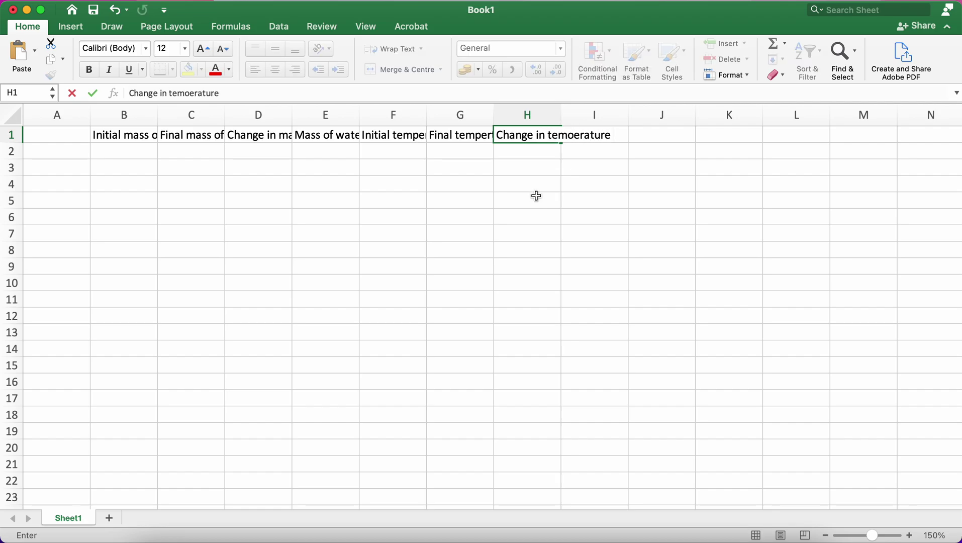
left_click(193, 97)
key("BackSpace")
type("p")
left_click(266, 95)
type("of water (")
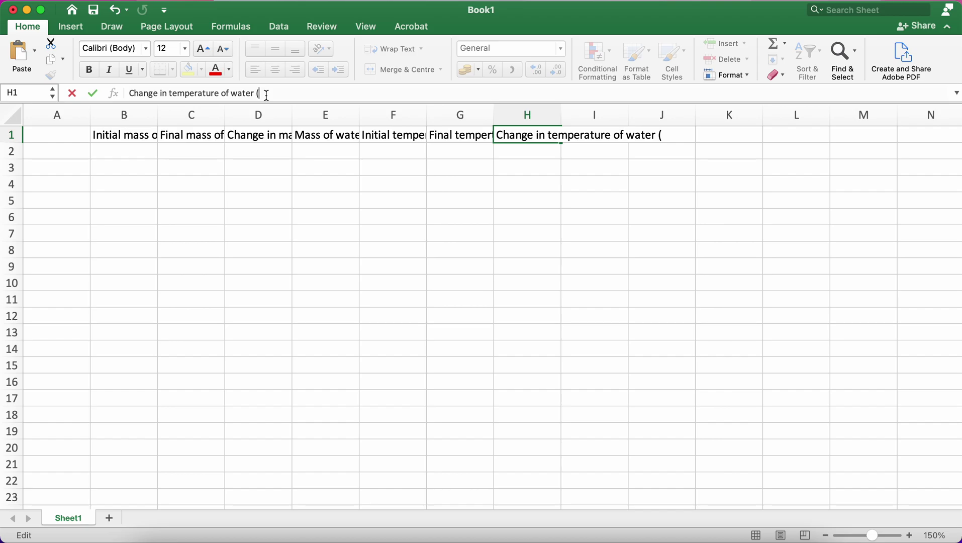
type("±2")
Complete the H1 header with the degree symbol and 'C)' to read (±2°C)
left_click(176, 3)
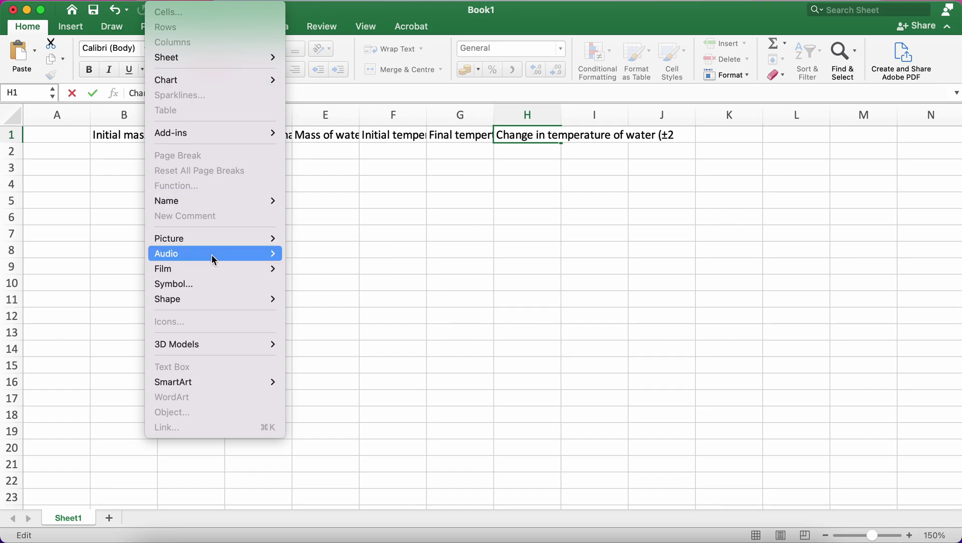
left_click(213, 283)
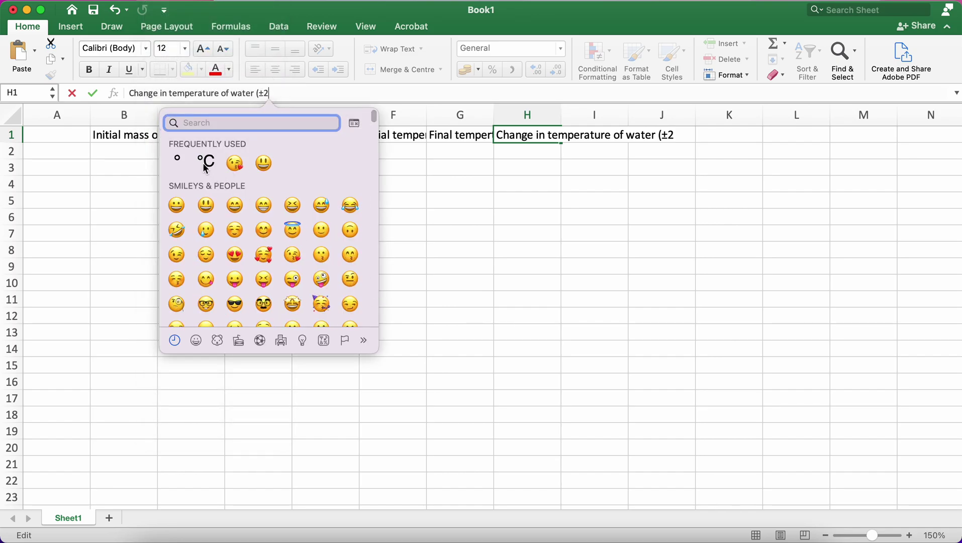
left_click(177, 159)
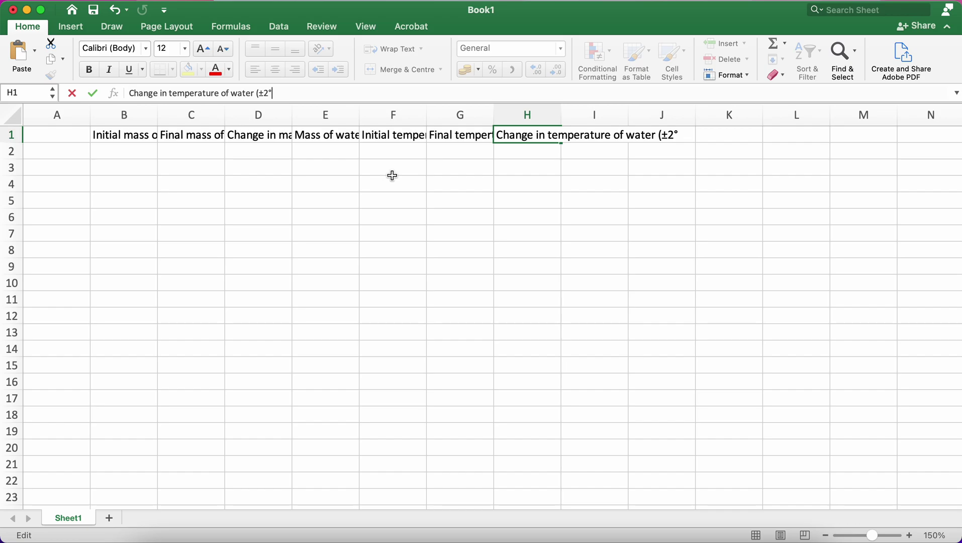
type("C)")
key("Return")
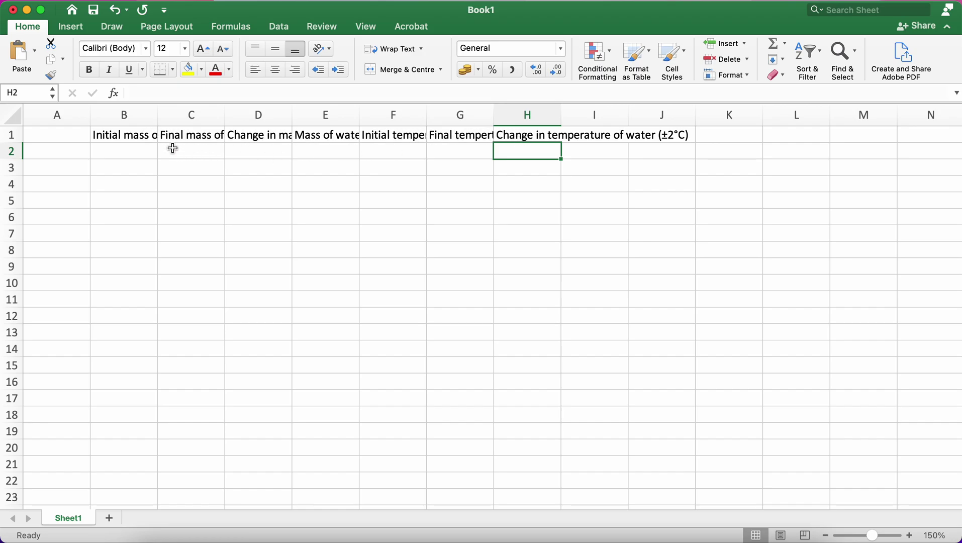
Turn on Wrap Text for the header cells B1 through L1
left_click_drag(138, 136, 911, 133)
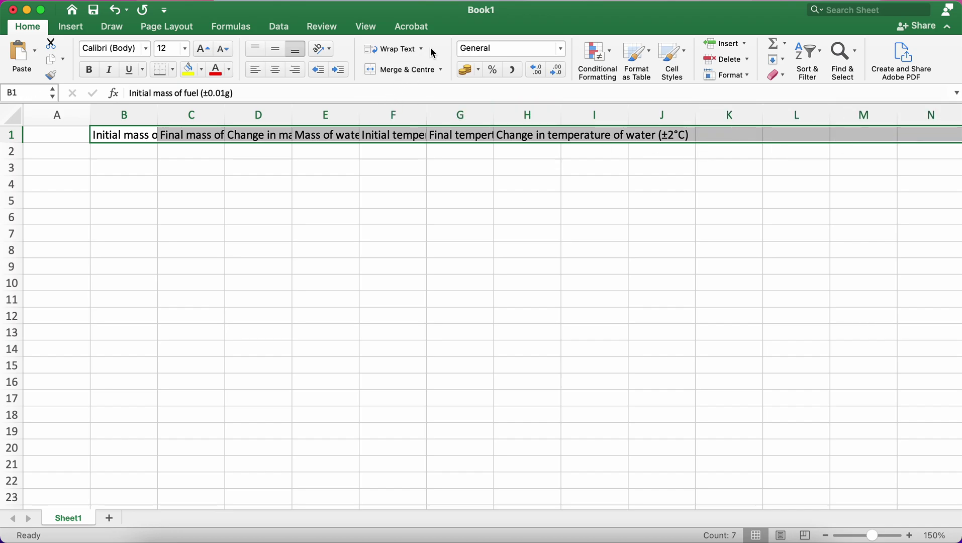
left_click(410, 50)
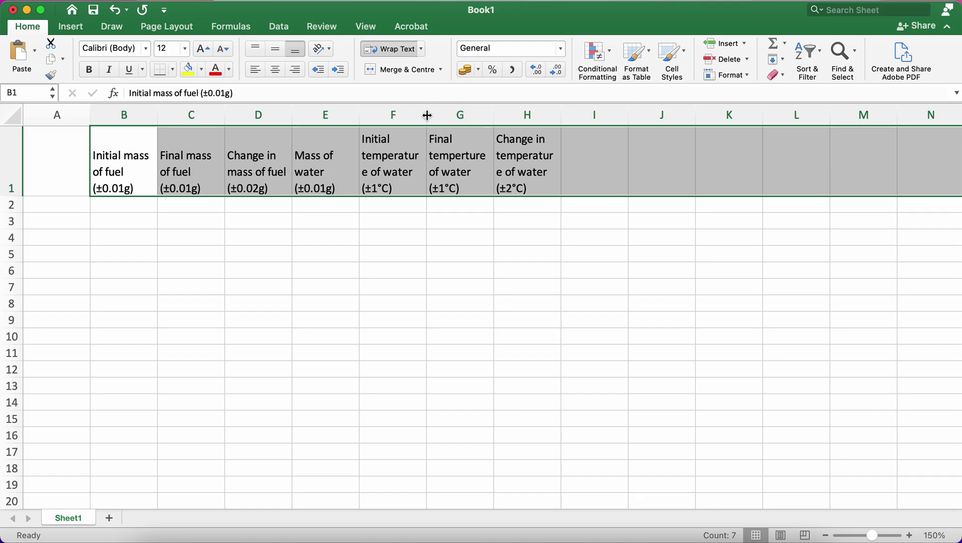
Widen columns A through H to one equal, wider width
left_click_drag(427, 115, 438, 116)
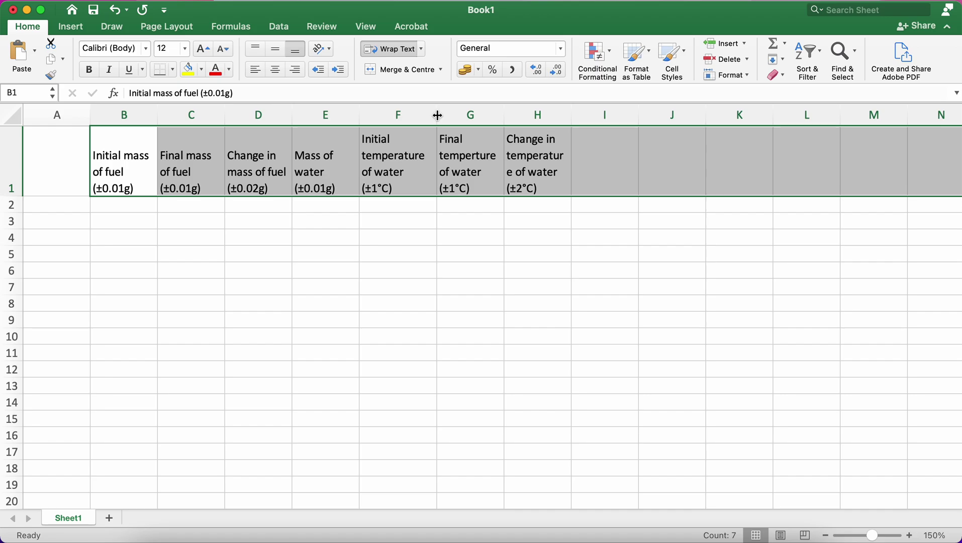
left_click(191, 150)
left_click_drag(64, 114, 526, 112)
left_click_drag(436, 118, 433, 116)
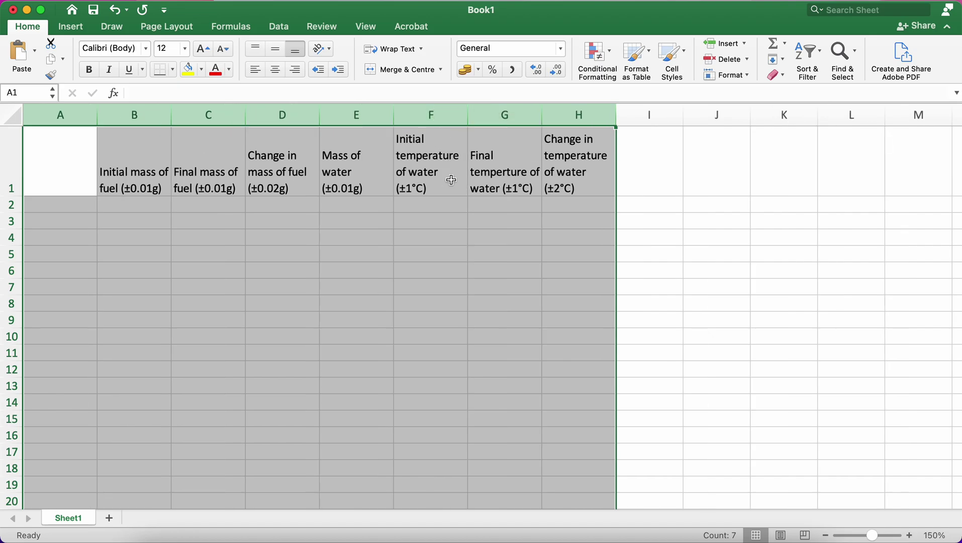
Centre-align the header cells B1 through H1
left_click(531, 181)
left_click_drag(548, 181, 166, 179)
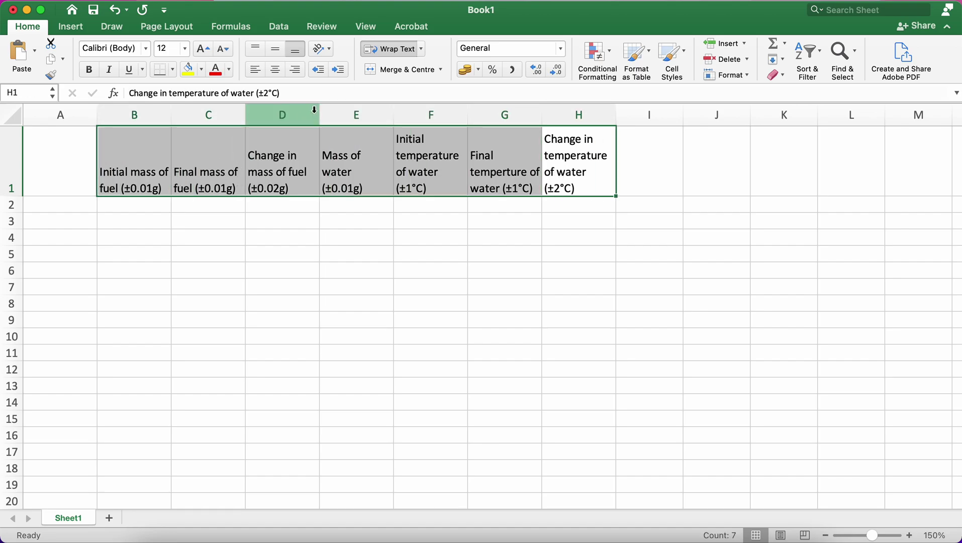
left_click(276, 72)
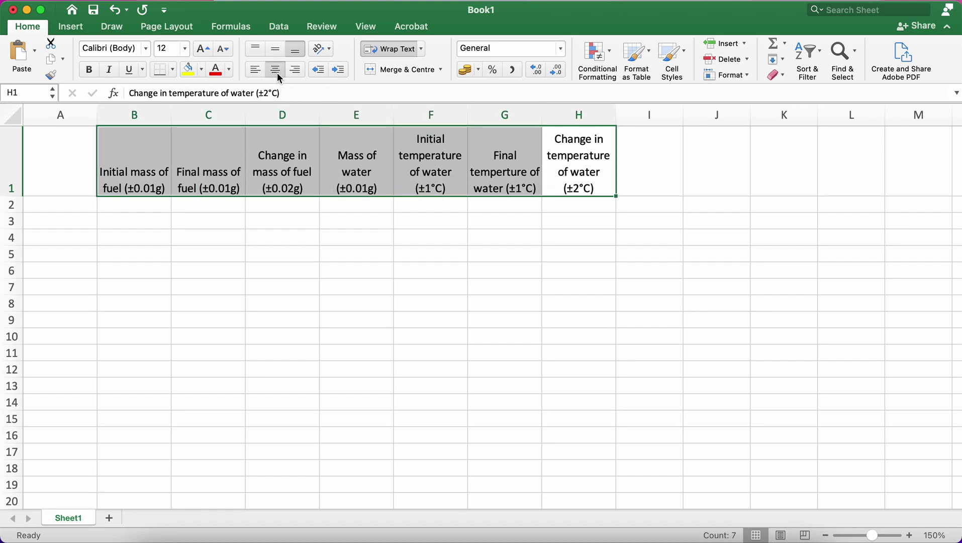
Label cells A2, A3 and A4 as Methanol 1, Methanol 2 and Methanol 3
left_click(349, 264)
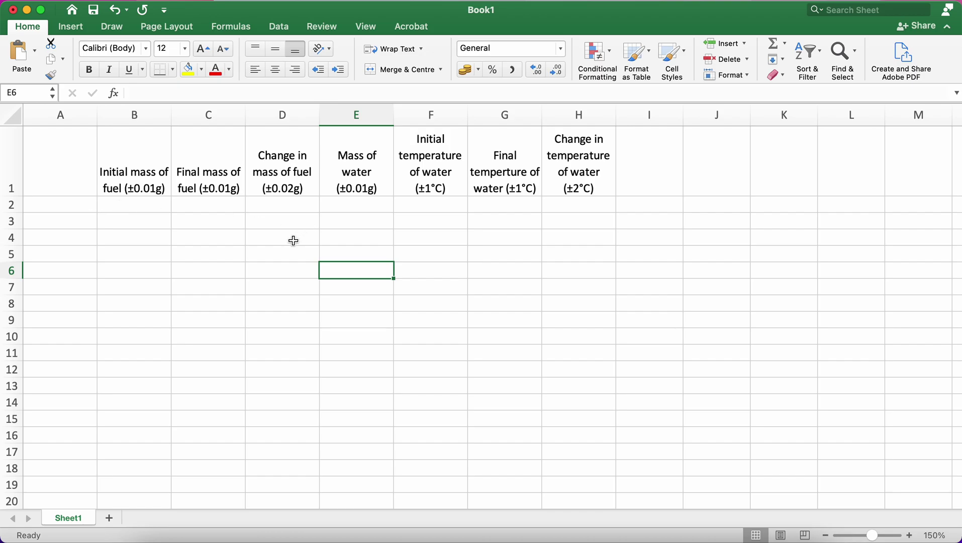
left_click(59, 206)
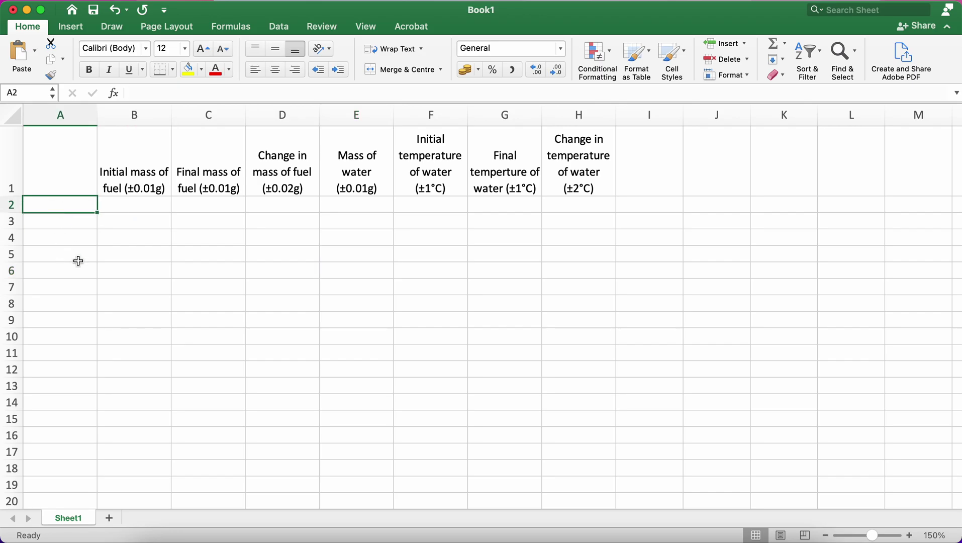
type("Methanol")
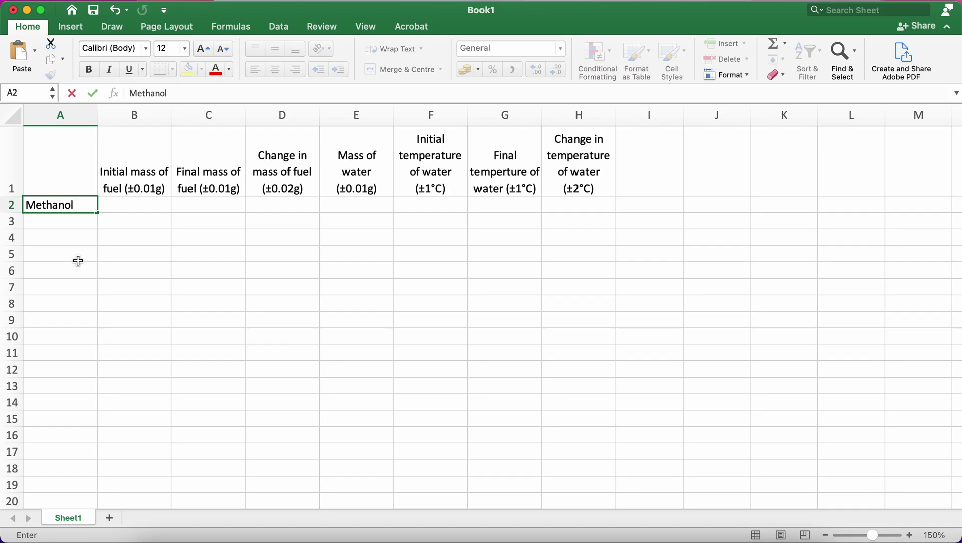
type(" 1")
key("Return")
type("Methanol ")
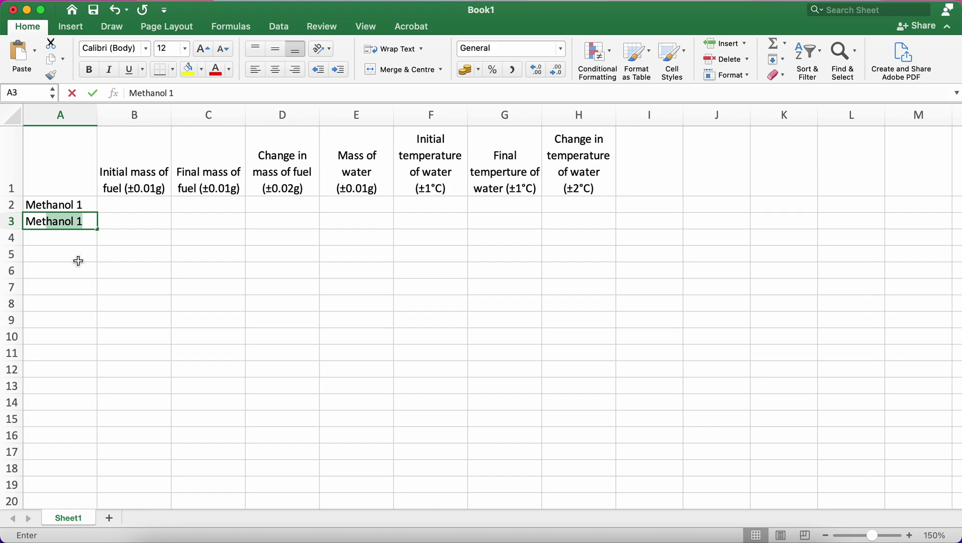
type("2")
key("Return")
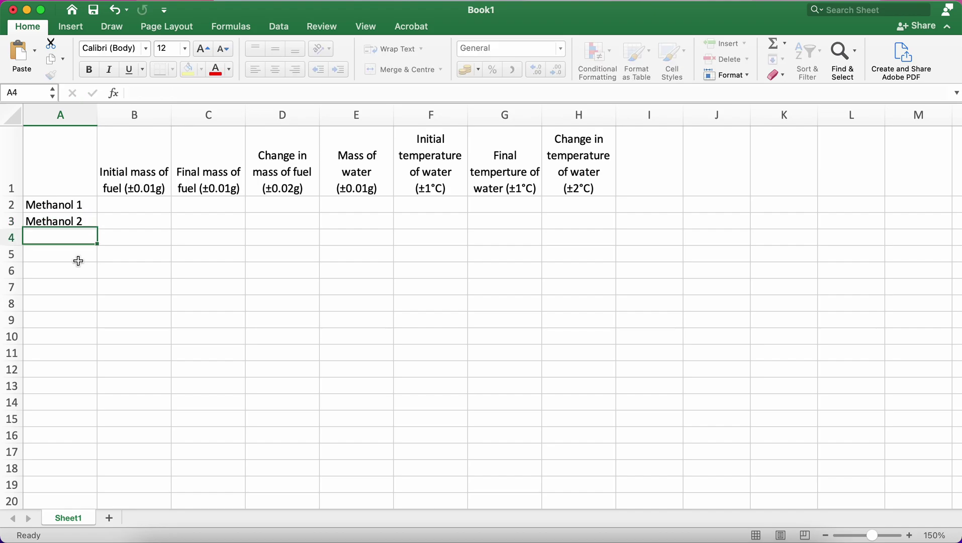
type("Methanol 3")
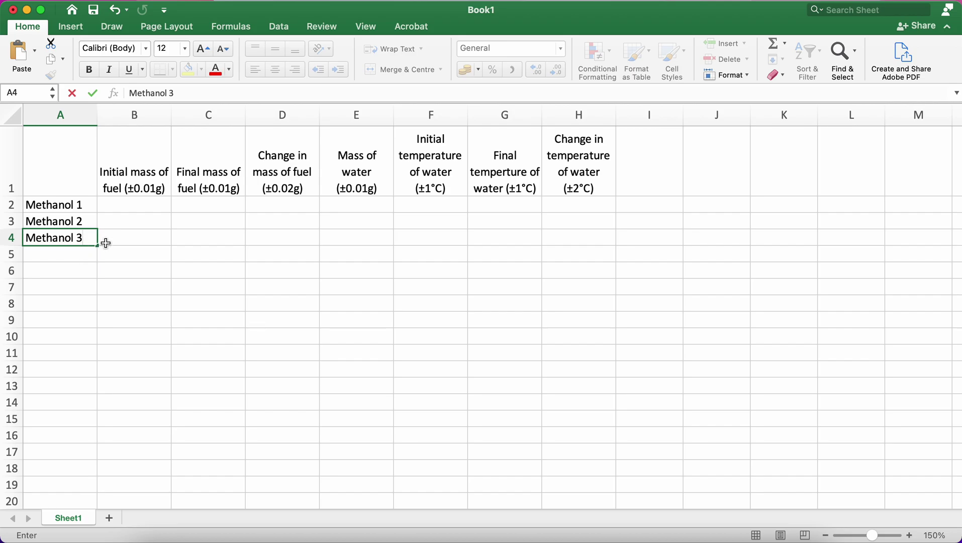
left_click(126, 210)
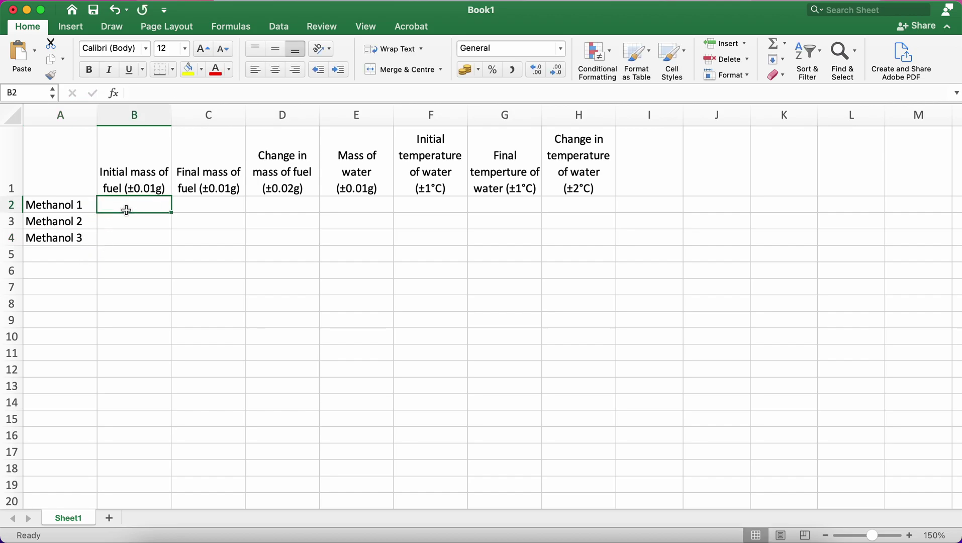
Enter the change-in-mass formula =C2-B2 in D2
left_click(221, 210)
left_click(296, 209)
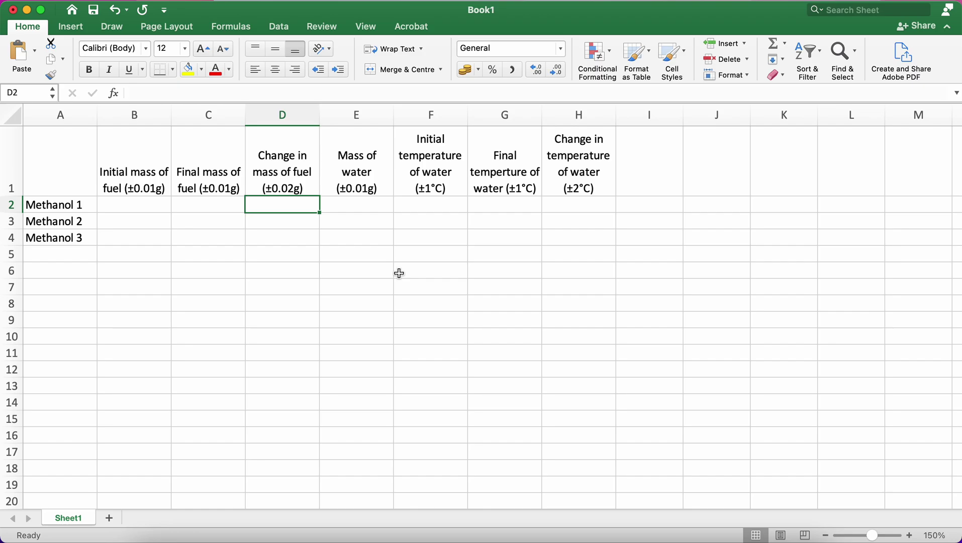
type("=")
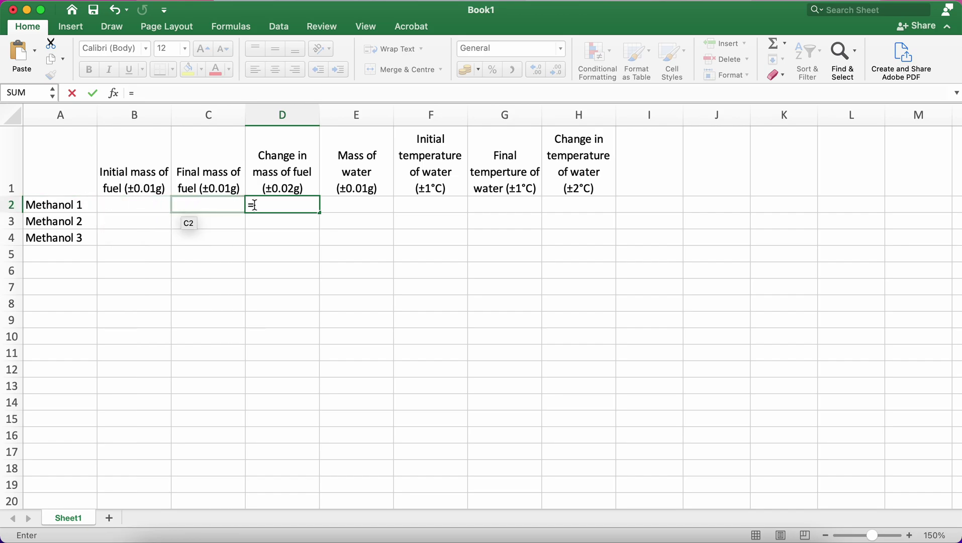
type("c2")
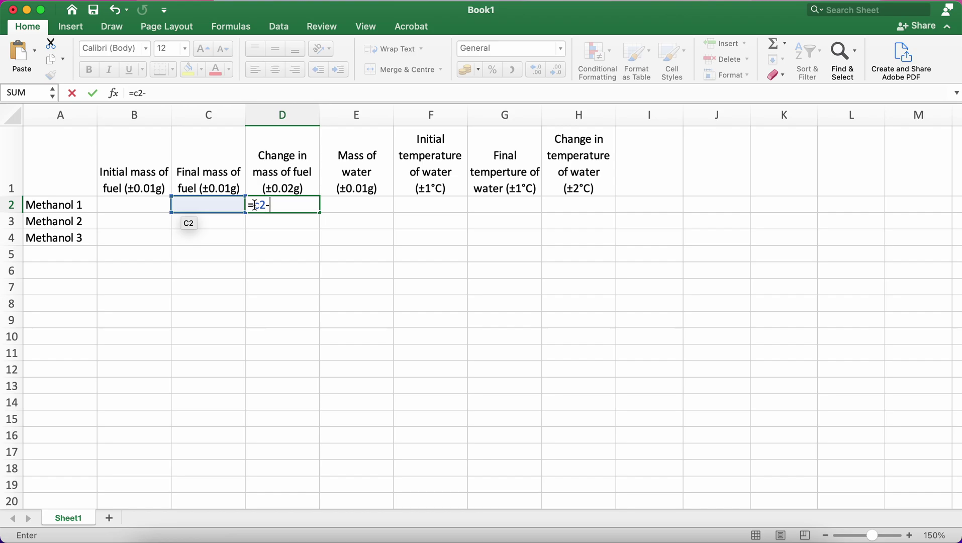
type("-b1")
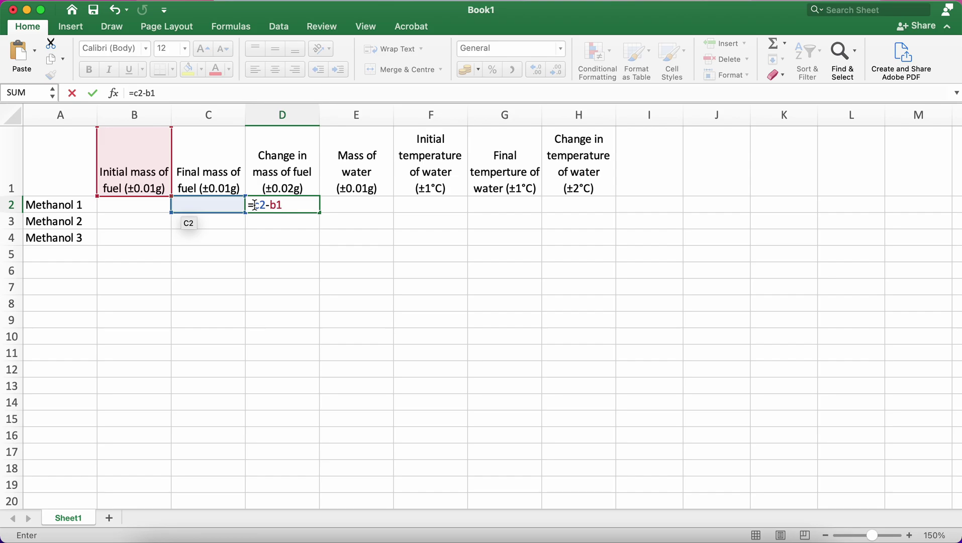
key("BackSpace")
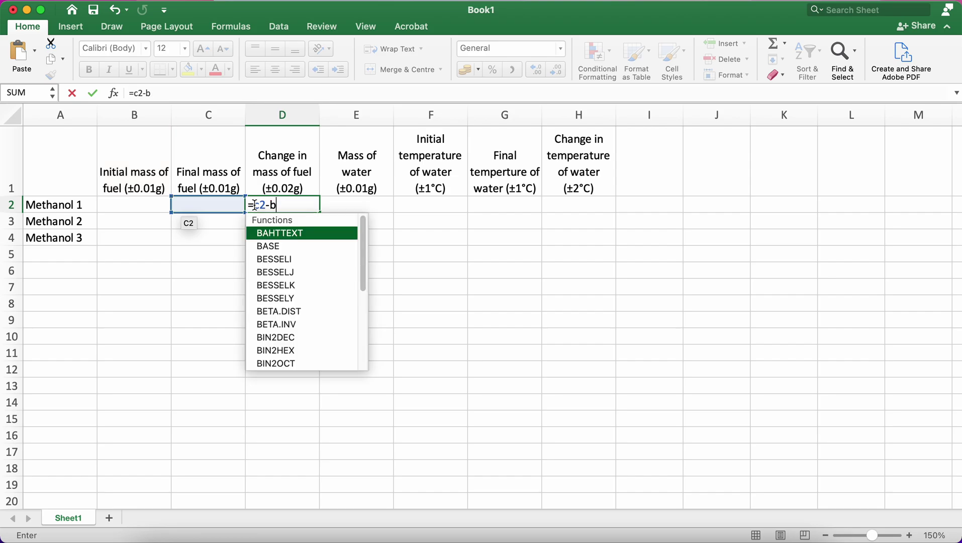
type("2")
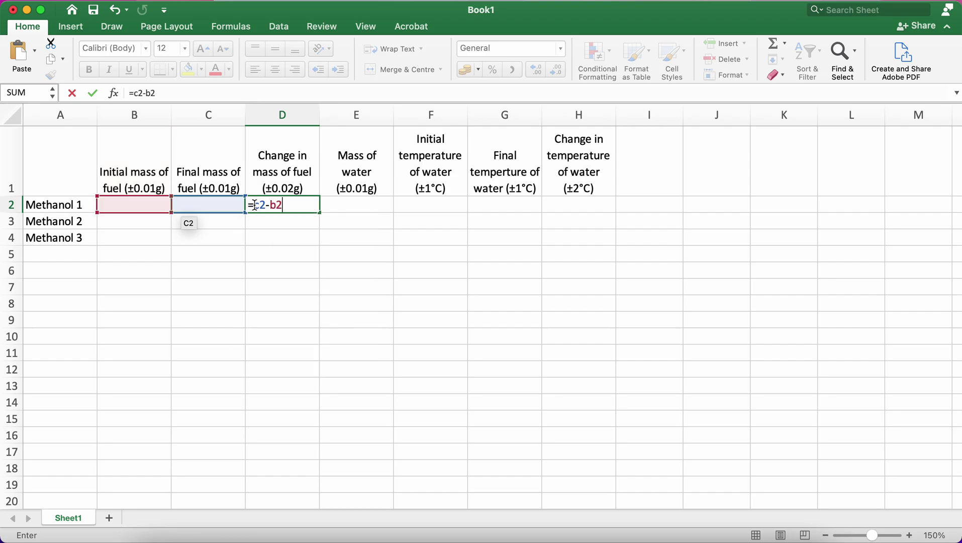
key("Return")
left_click(290, 208)
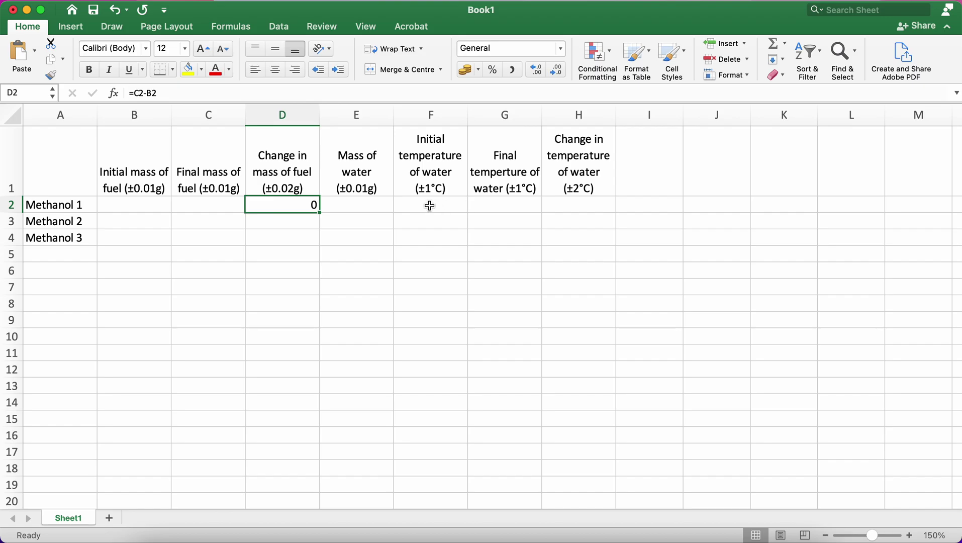
Enter the change-in-temperature formula =G2-F2 in H2
left_click(565, 205)
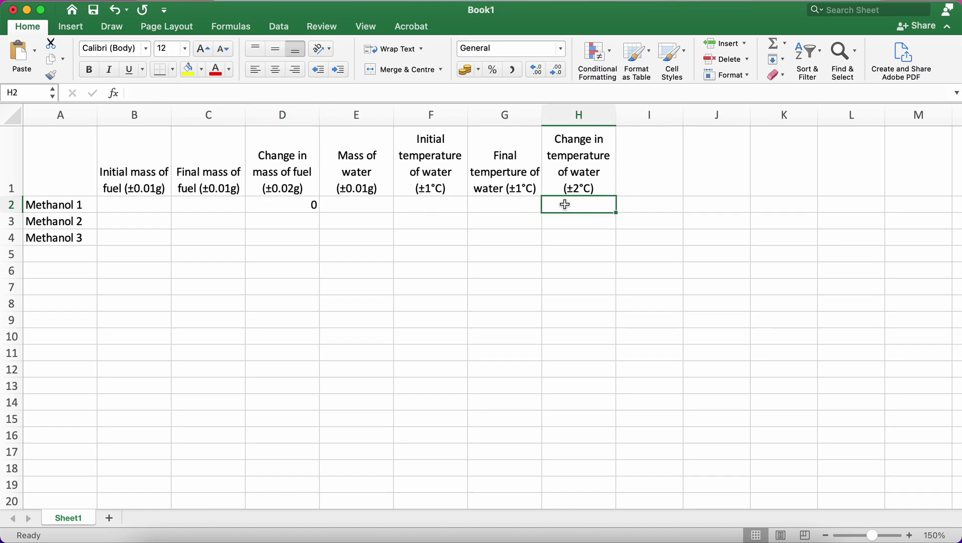
type("=")
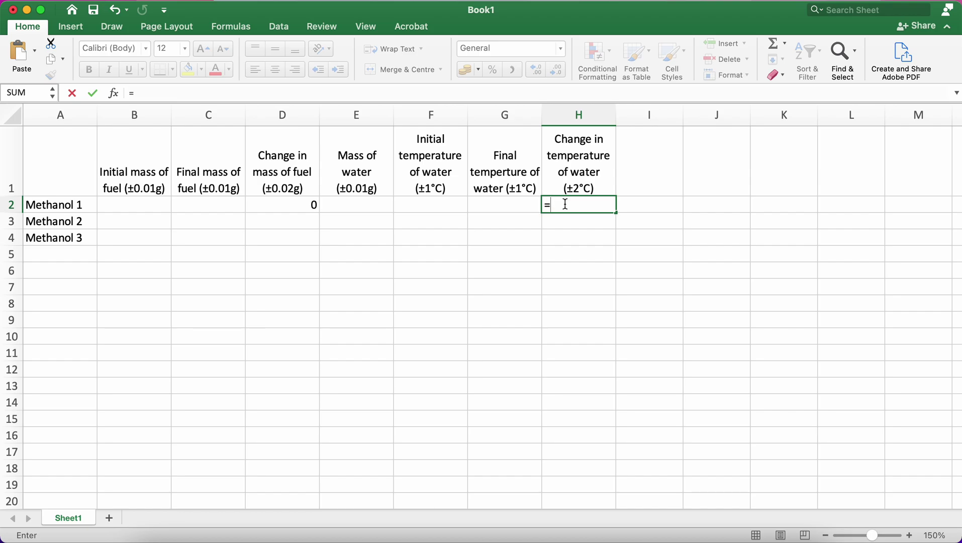
type("g2-")
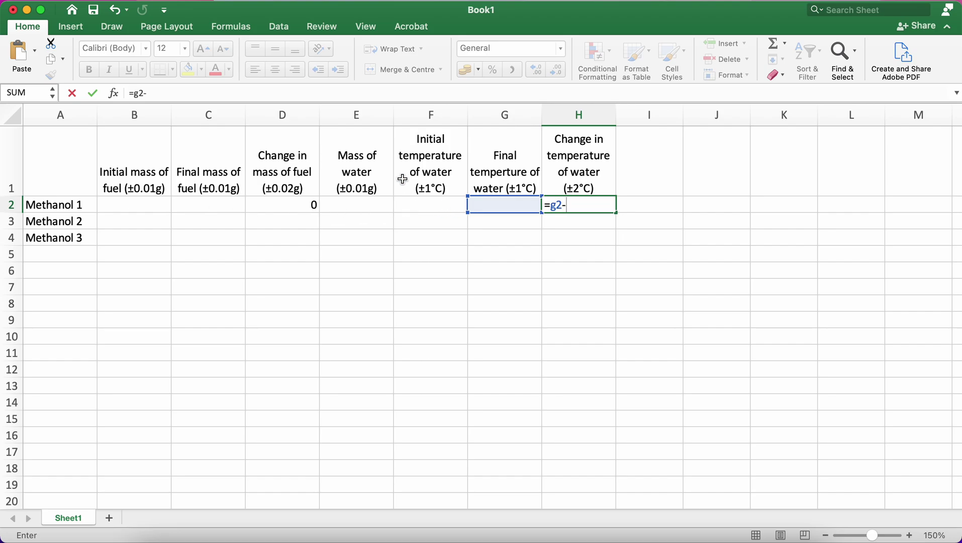
left_click(446, 205)
key("Return")
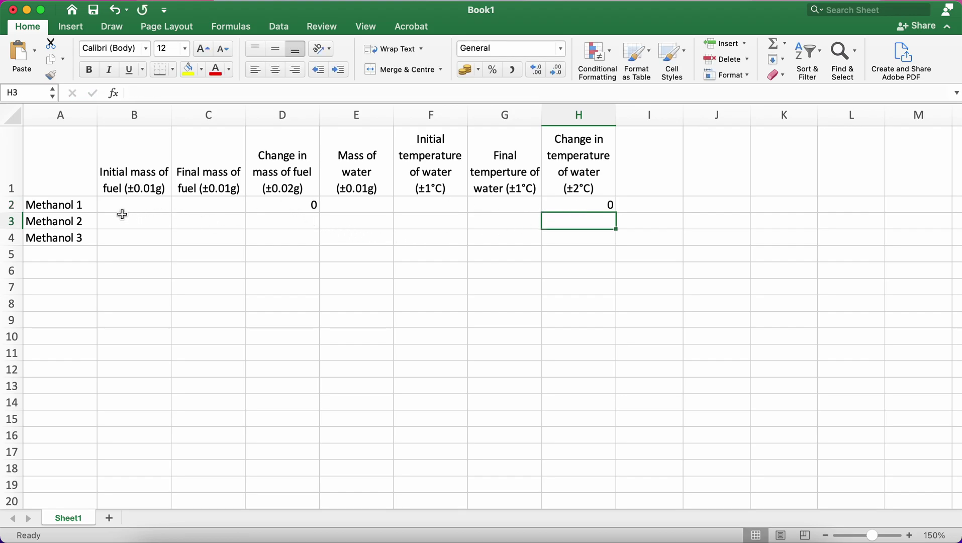
Fill the D2 and H2 formulas down to row 4
left_click(279, 208)
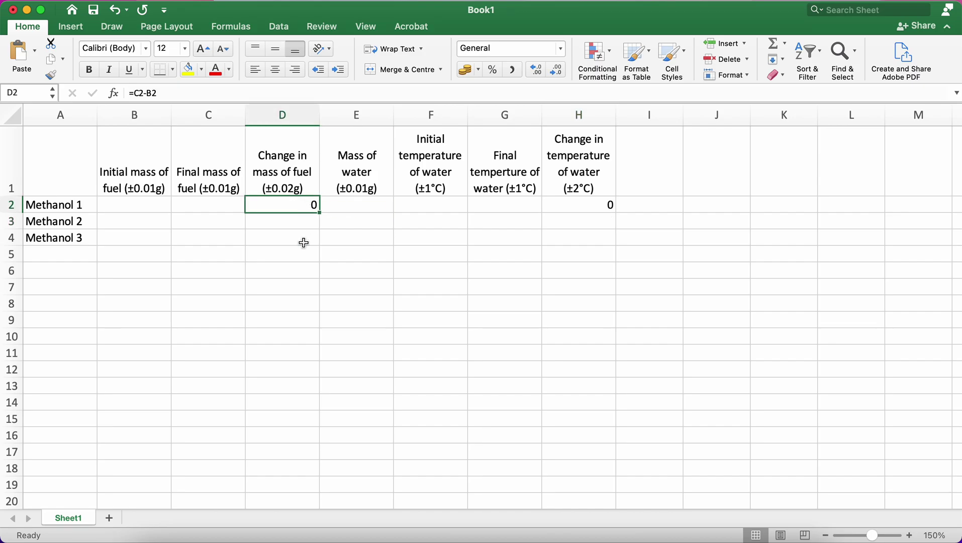
left_click_drag(317, 219, 313, 204)
left_click_drag(321, 213, 317, 239)
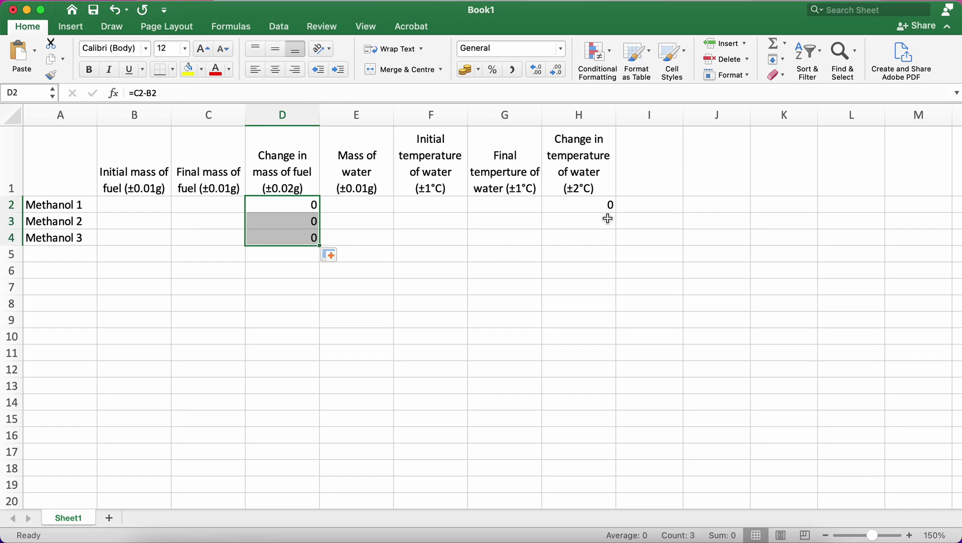
left_click(600, 205)
left_click_drag(619, 213, 616, 240)
Check that the formulas in D2, D3 and D4 reference their own rows
left_click(309, 205)
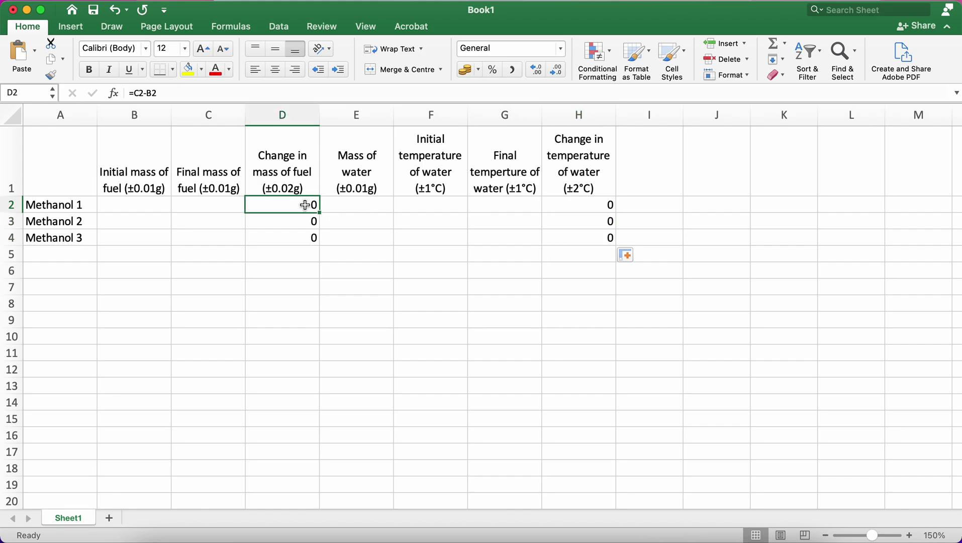
left_click(304, 225)
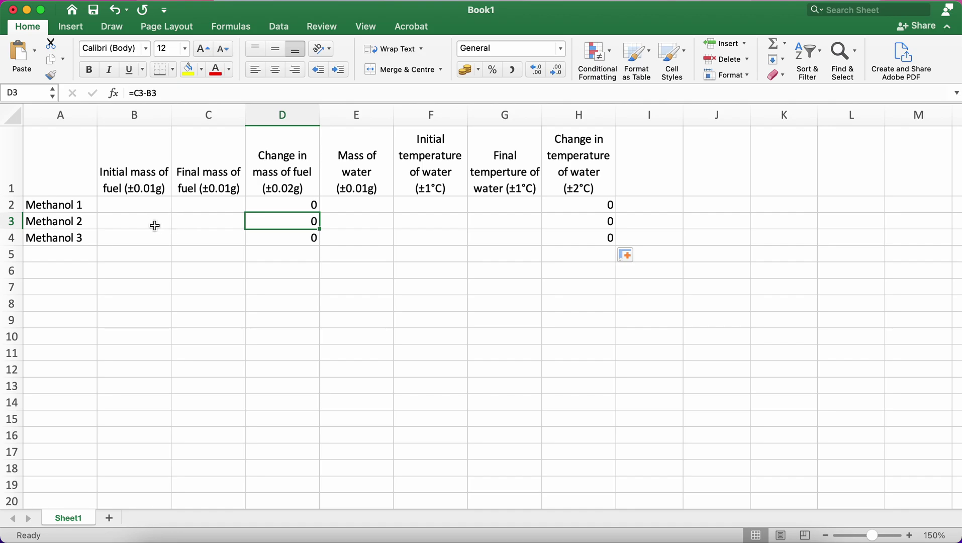
left_click(280, 237)
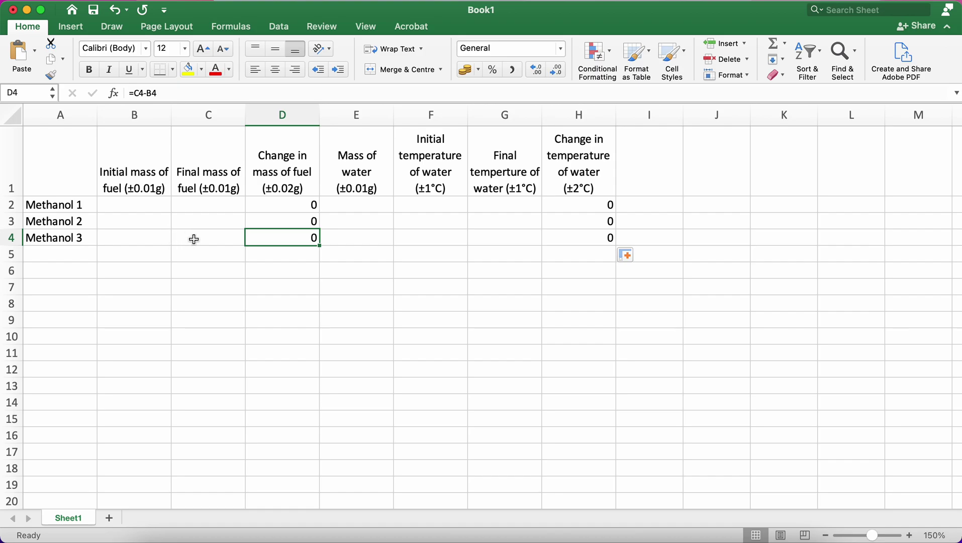
left_click(356, 240)
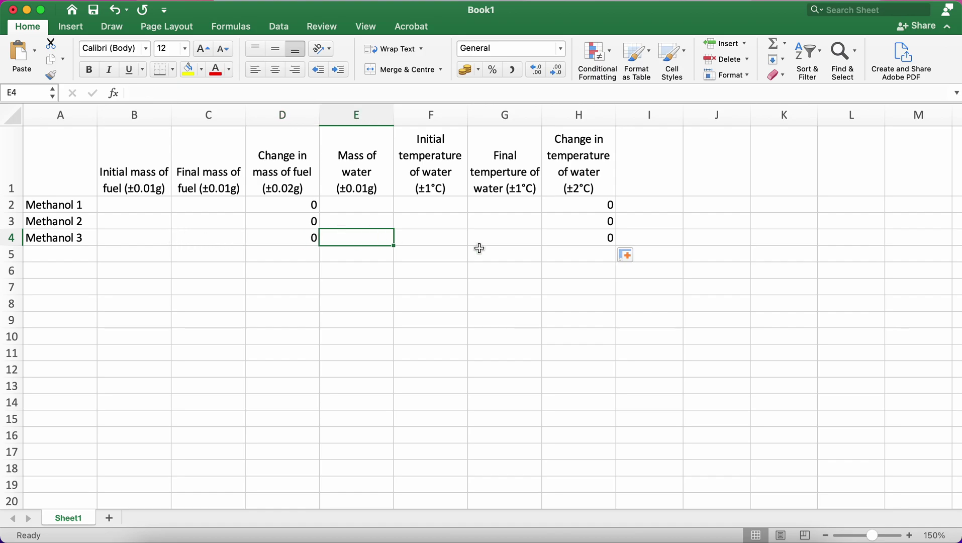
Enter the header 'Energy transferred (J)' in cell I1
left_click(645, 165)
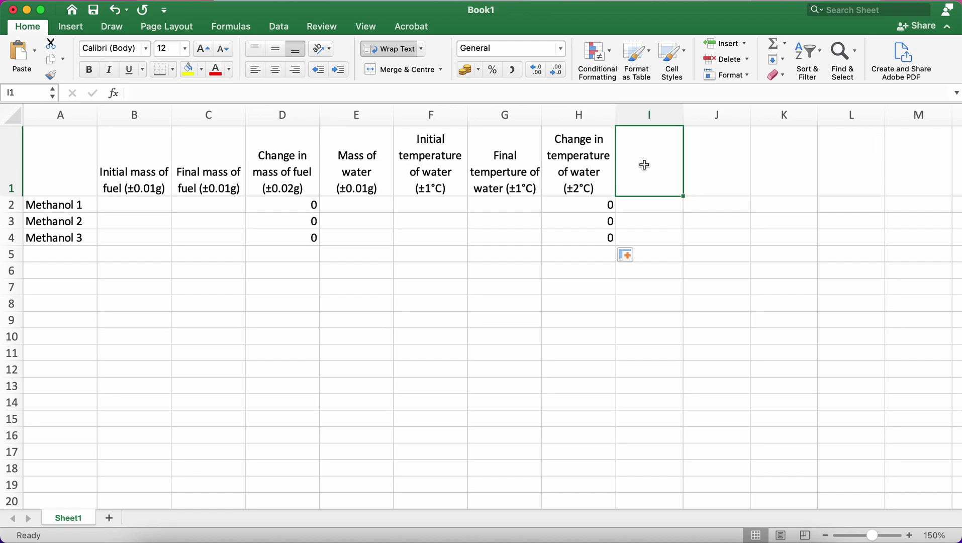
type("Energ")
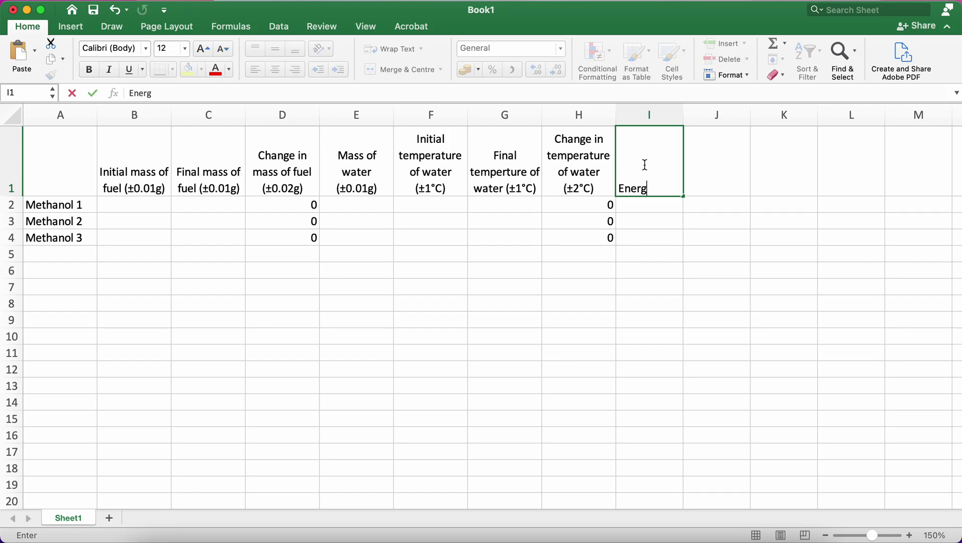
type("y transferred")
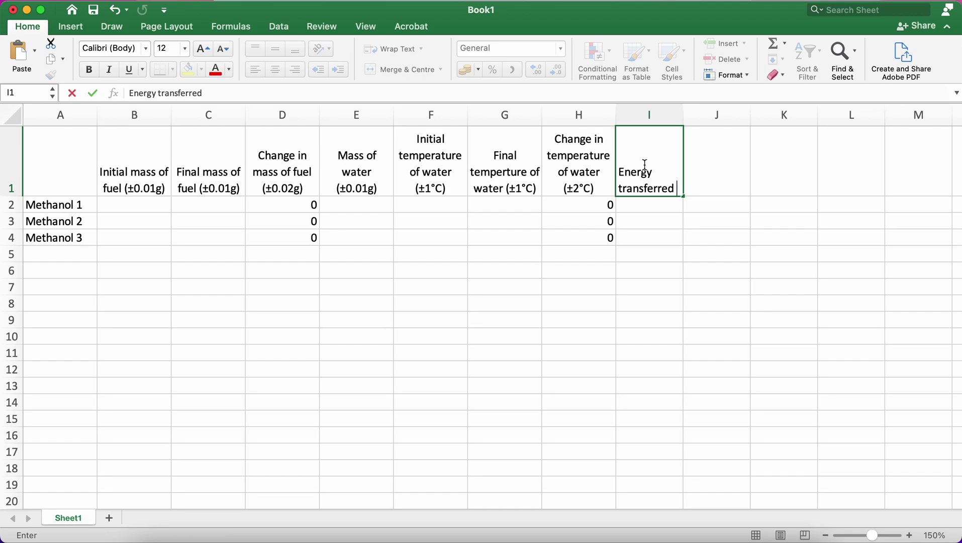
type(" (J)")
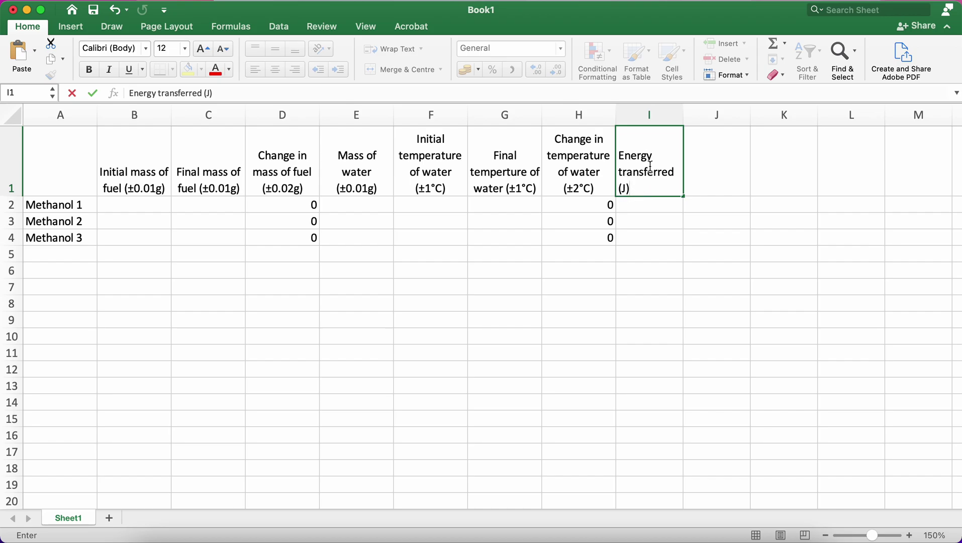
left_click(651, 206)
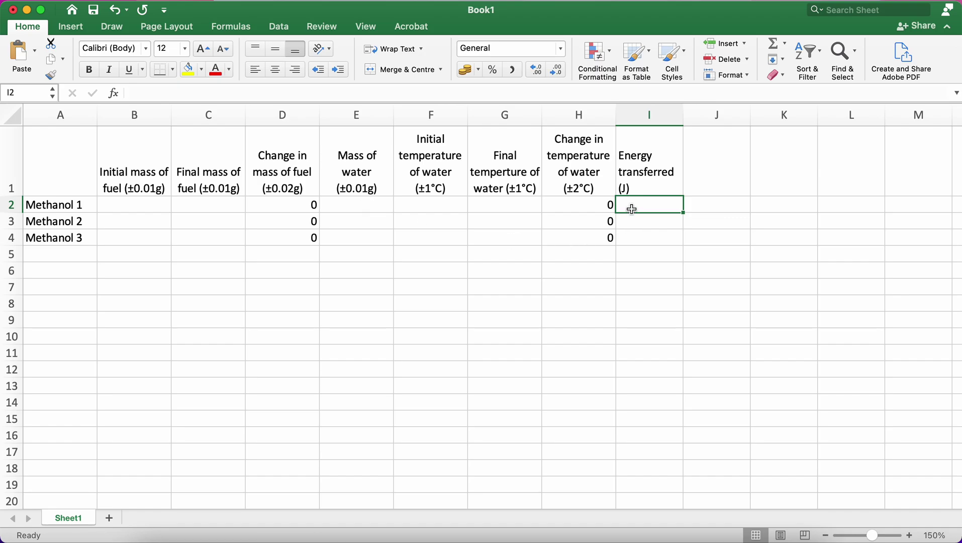
Enter the energy transferred formula =E2*4.162*H2 in I2
type("=")
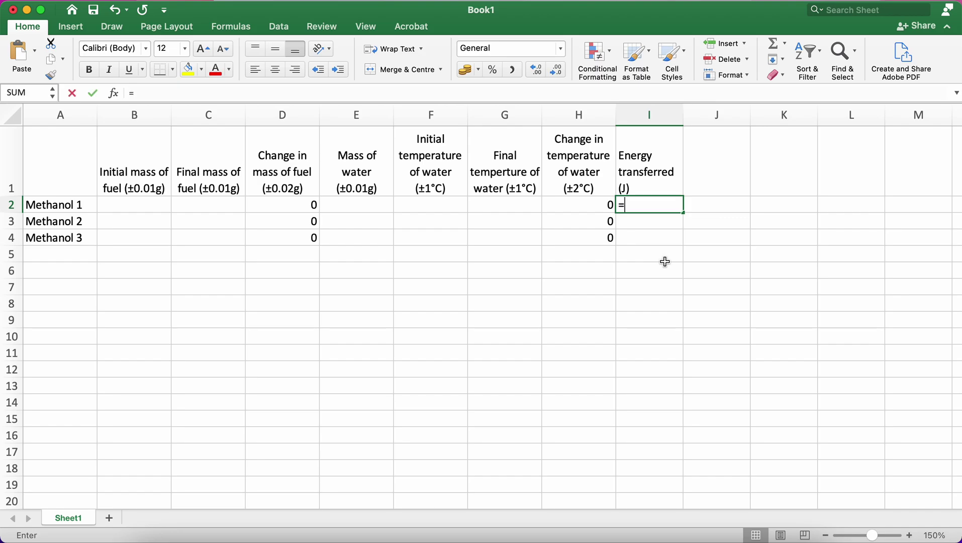
type("e2")
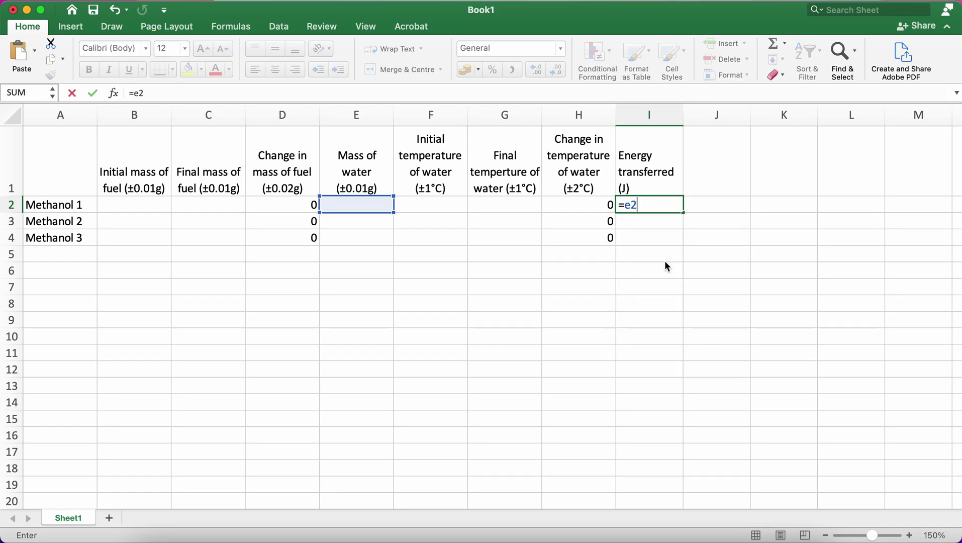
type("*")
type("4.162*")
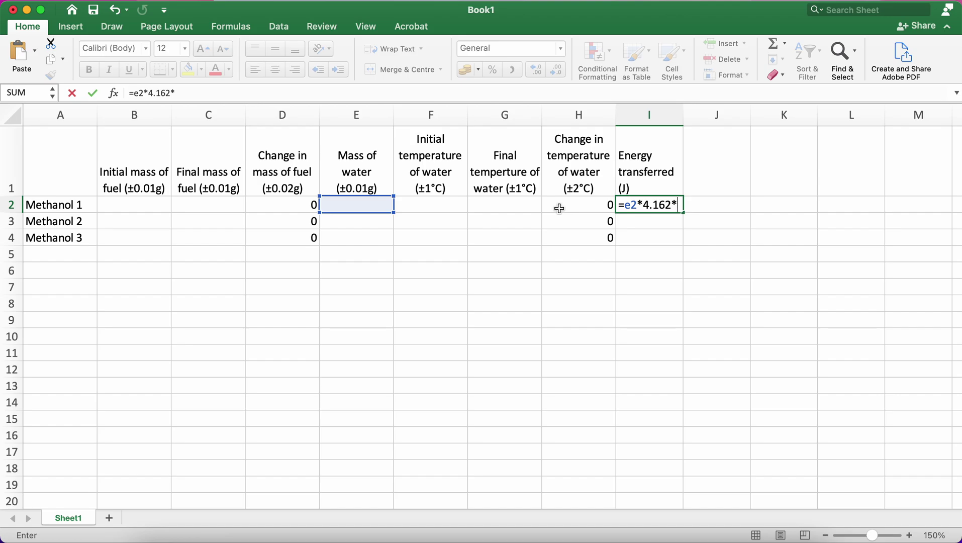
type("h2")
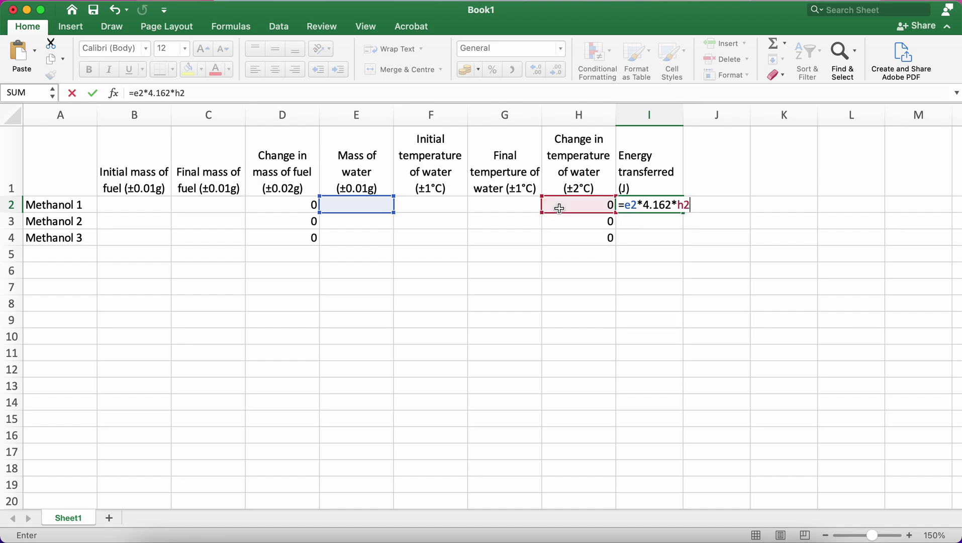
key("Return")
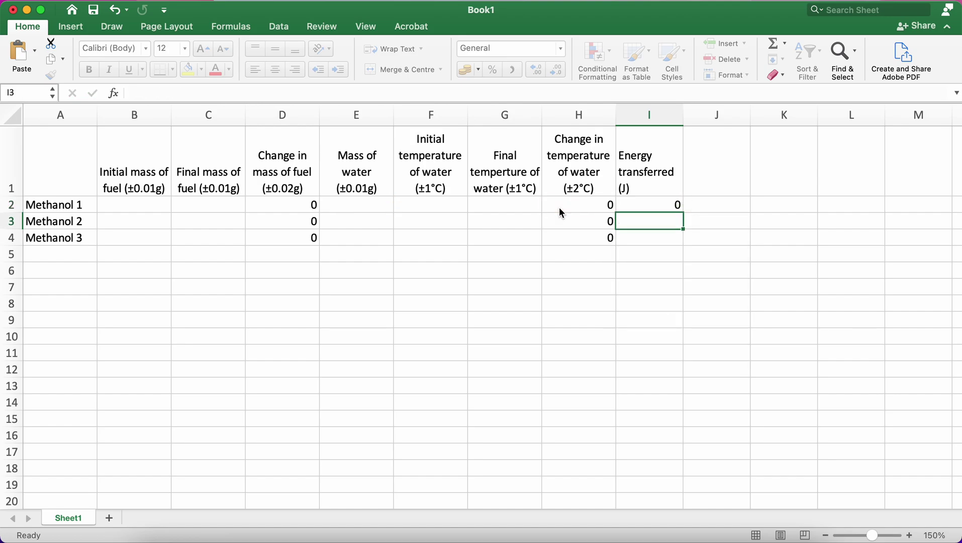
Fill the energy formula down to I4 and check I4's cell references
left_click(645, 204)
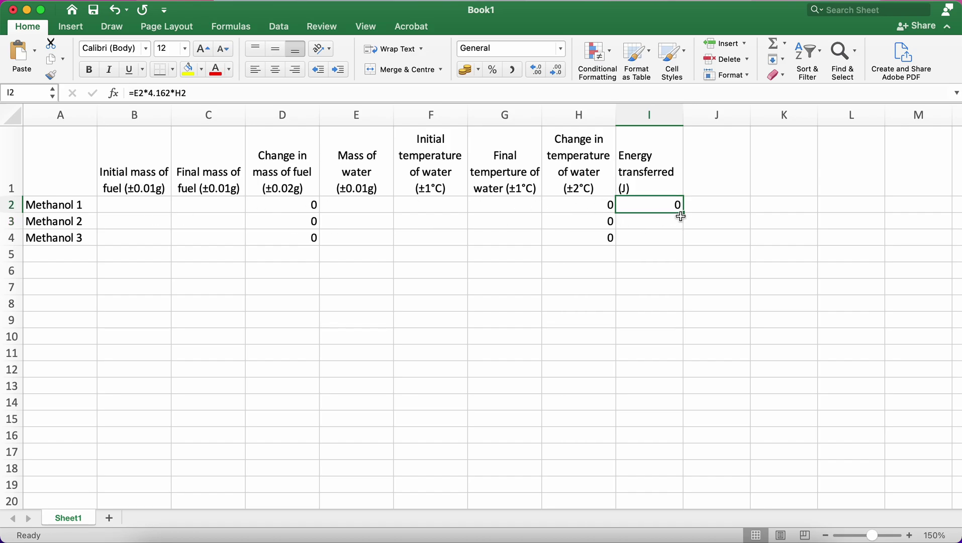
left_click_drag(683, 213, 678, 244)
left_click(663, 266)
left_click(664, 235)
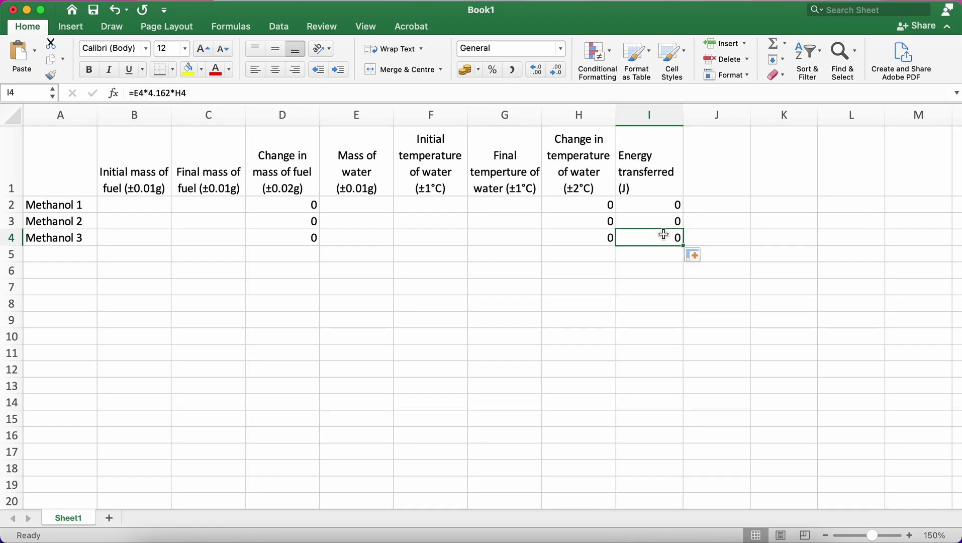
double_click(664, 235)
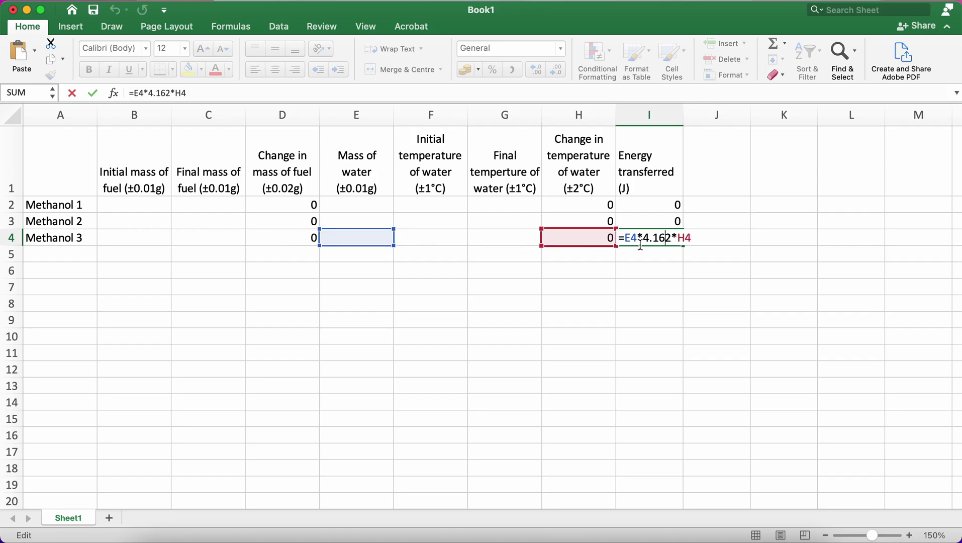
key("ctrl+Return")
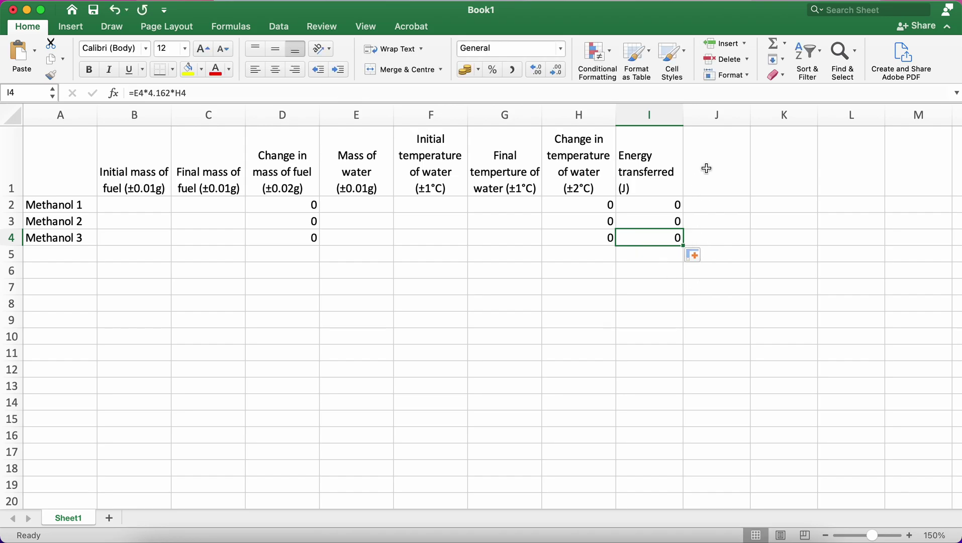
Add the header 'Specific energy (J/g)' in J1
left_click(707, 168)
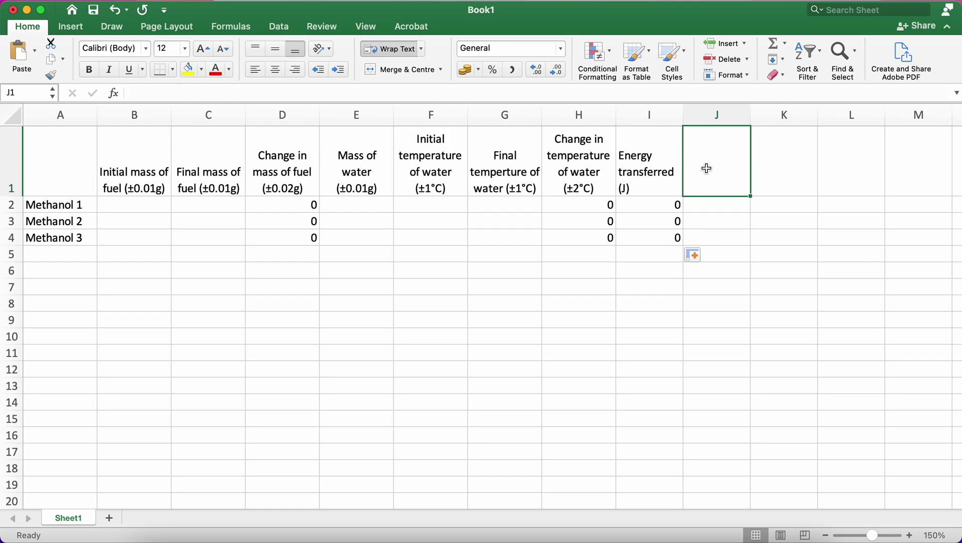
type("Sp")
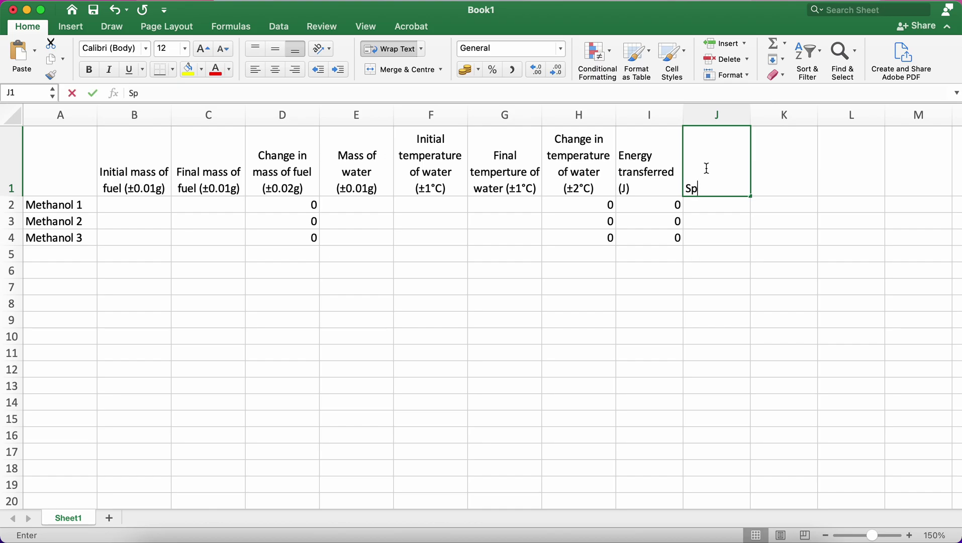
type("ecific en")
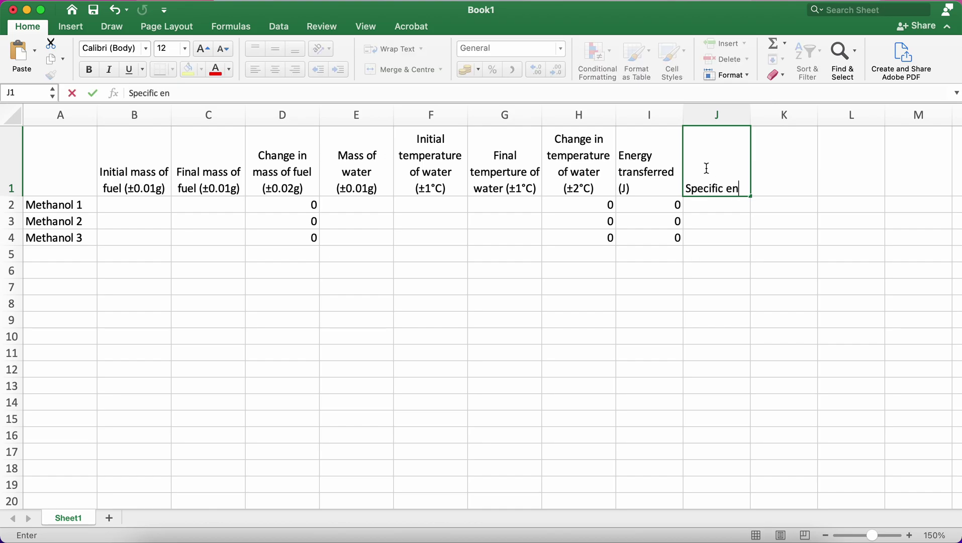
type("ergy (")
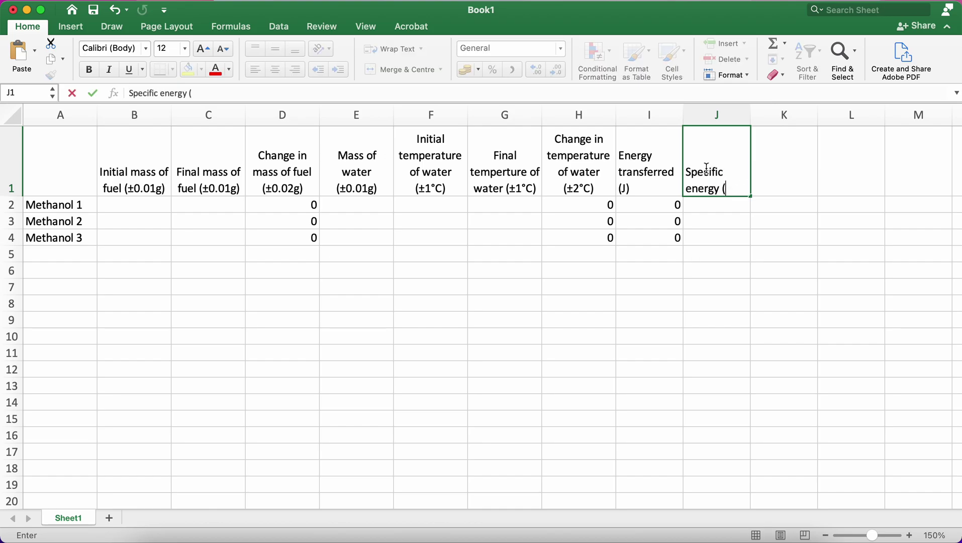
type("J/g)")
key("Return")
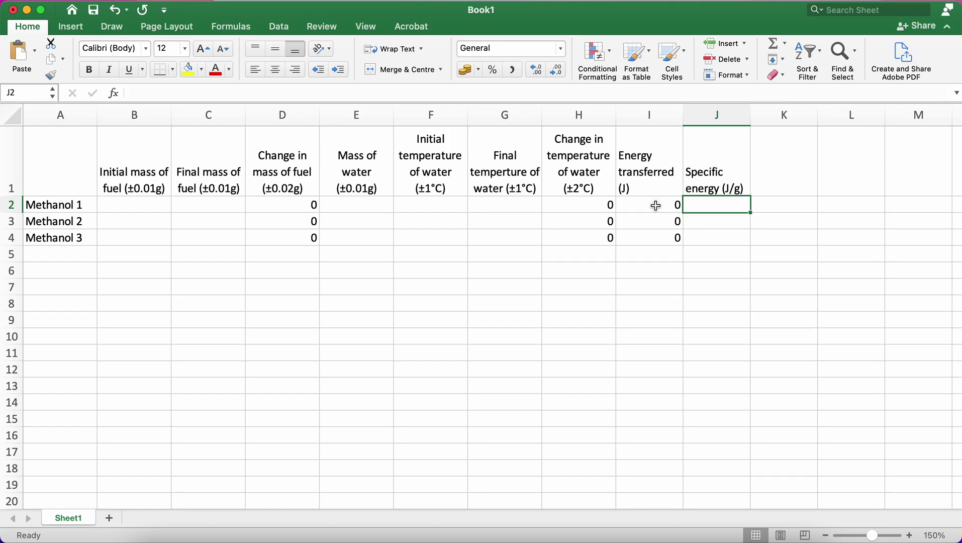
Enter =I2/D2 in J2 and fill it down to J4
type("=")
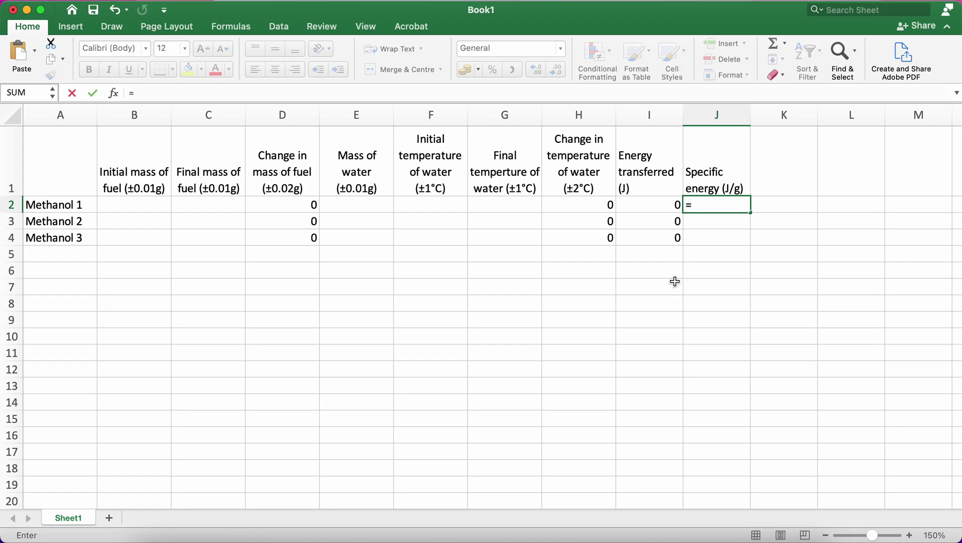
type("i2/")
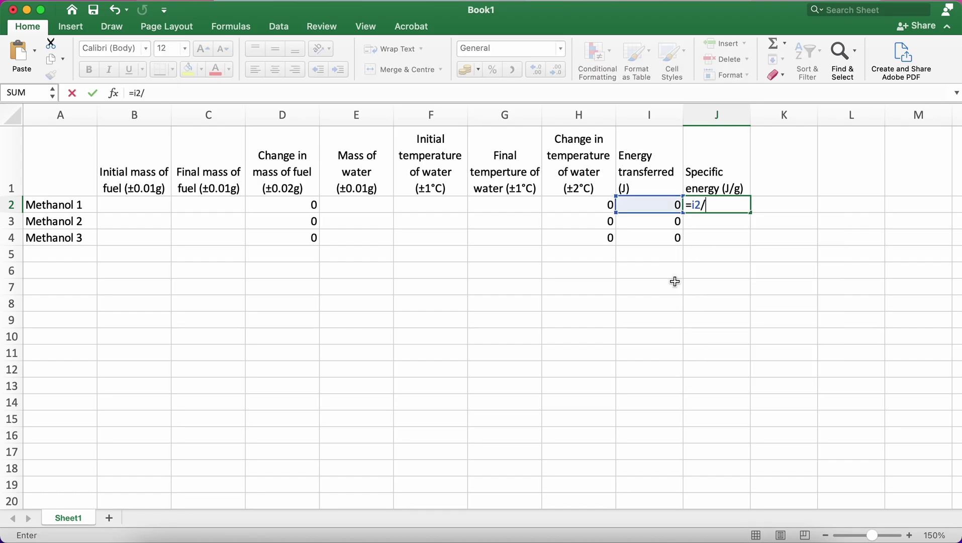
left_click(301, 203)
key("Return")
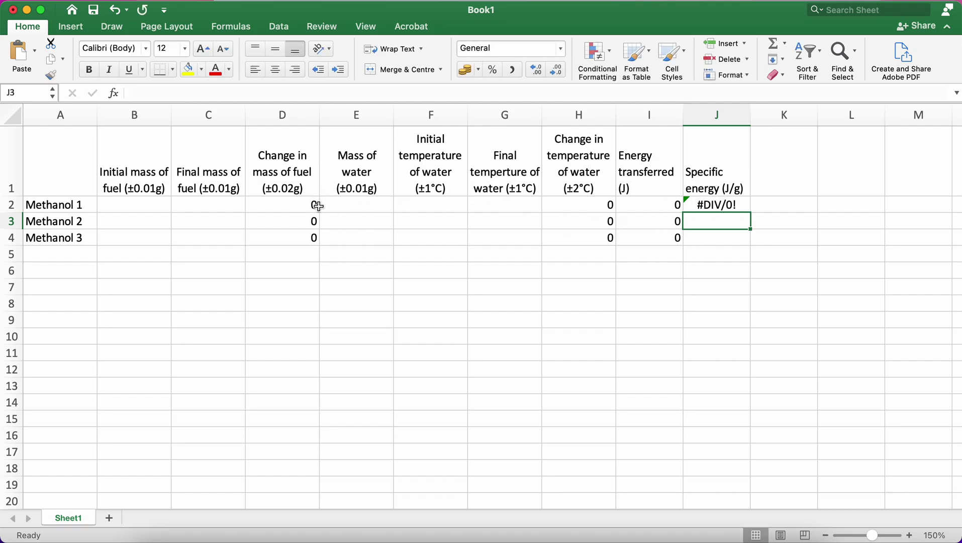
left_click(729, 206)
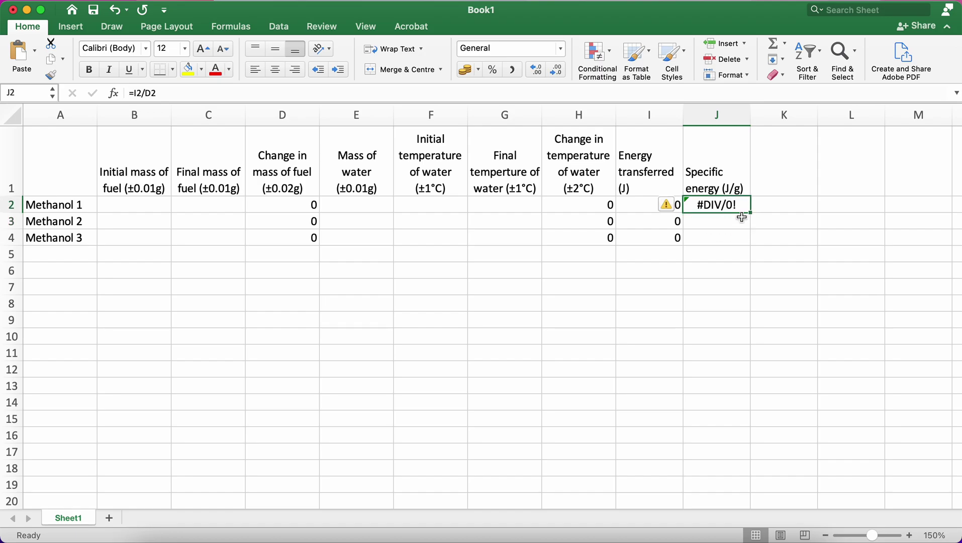
left_click_drag(751, 213, 748, 243)
left_click(710, 308)
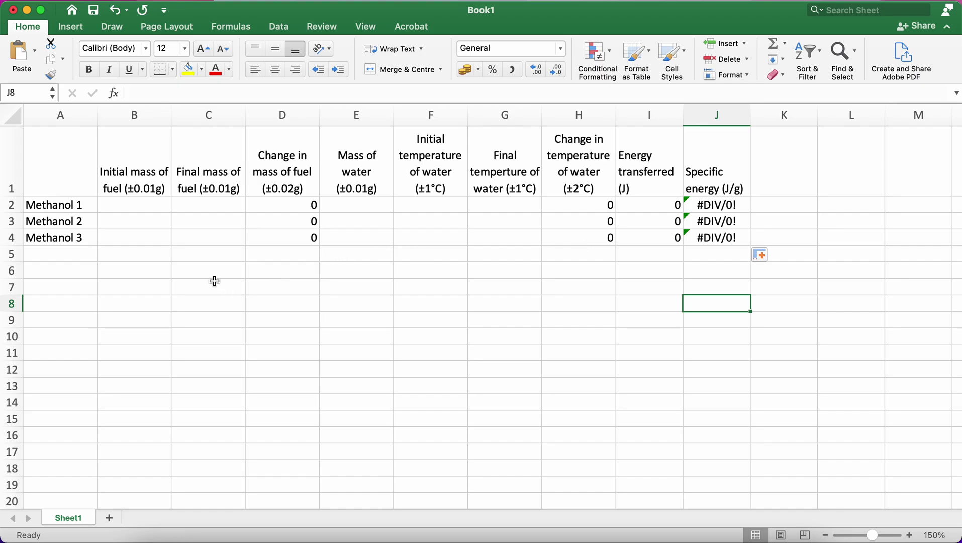
Enter Methanol 1 fuel masses: 21.15 initial and 20.96 final
left_click(144, 206)
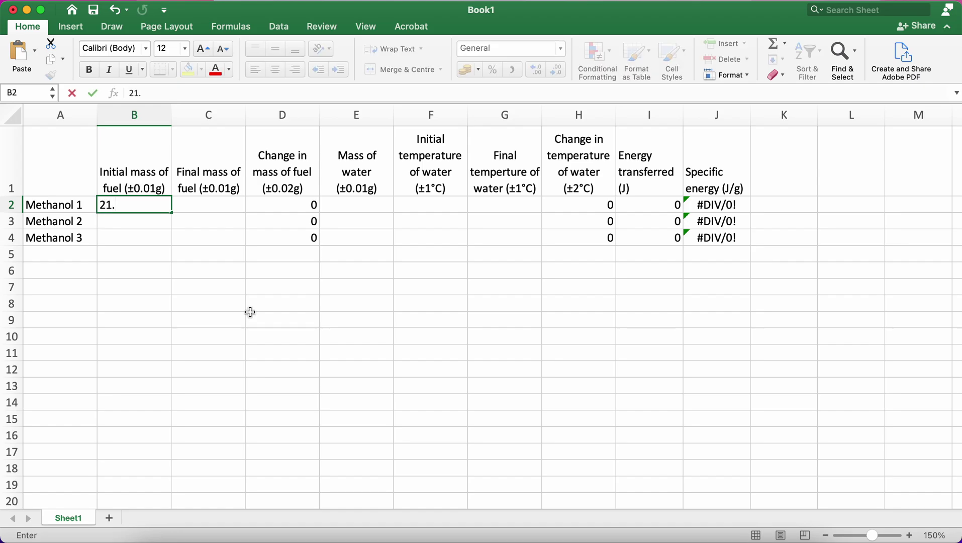
type("15")
key("Tab")
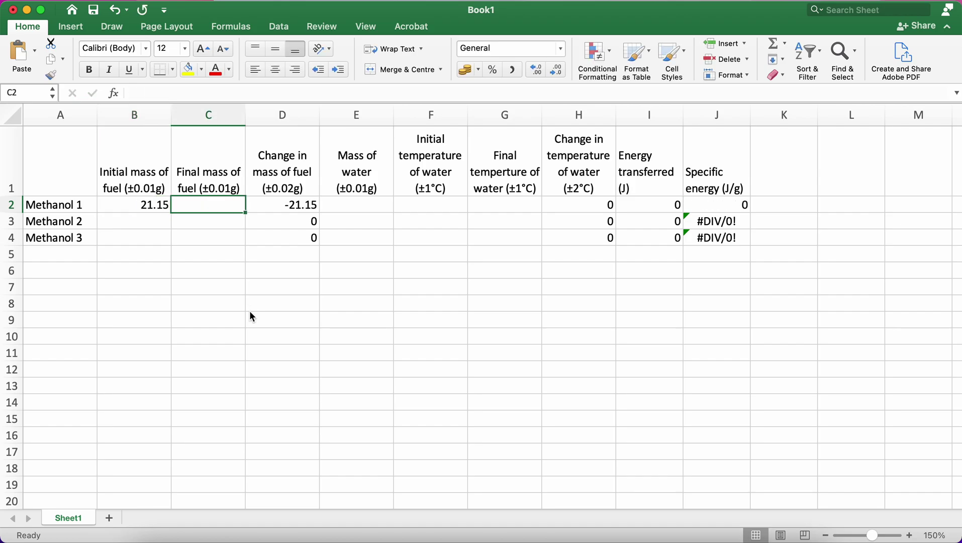
type("20.")
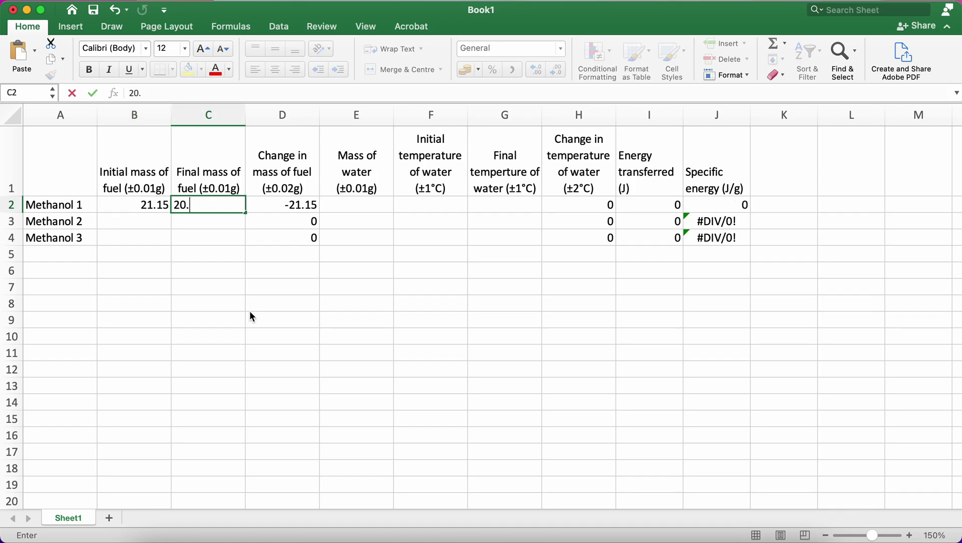
type("96")
key("Tab")
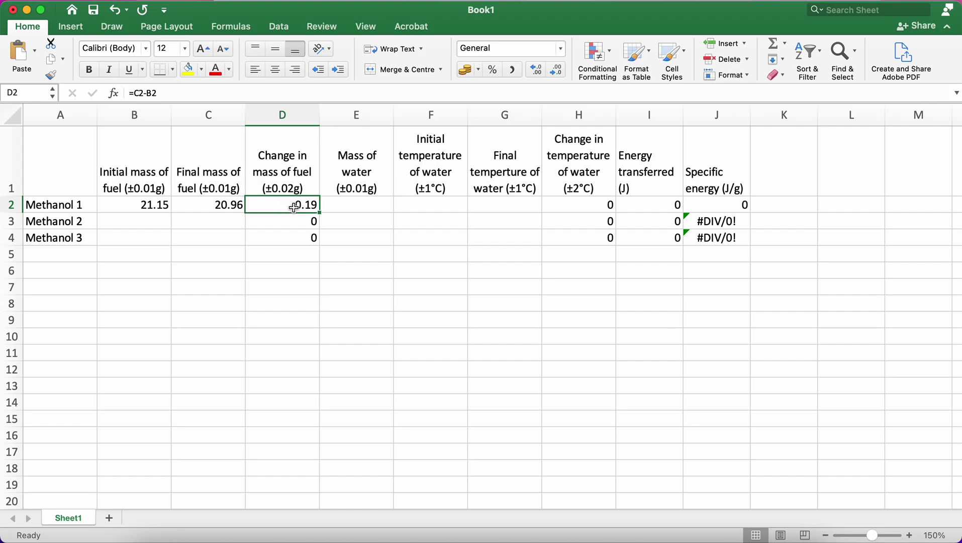
Enter Methanol 1 water mass 31.01 and temperatures 21 and 35
left_click(360, 207)
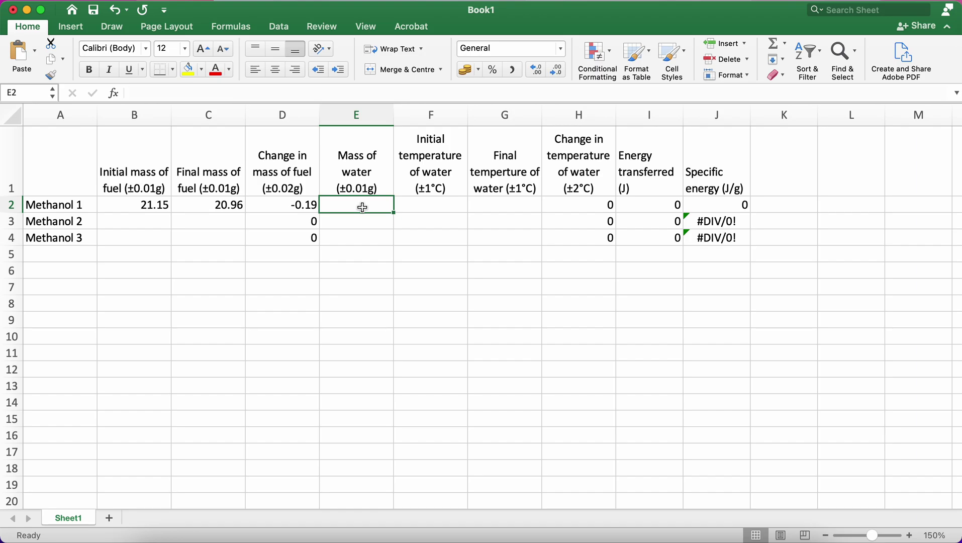
type("3")
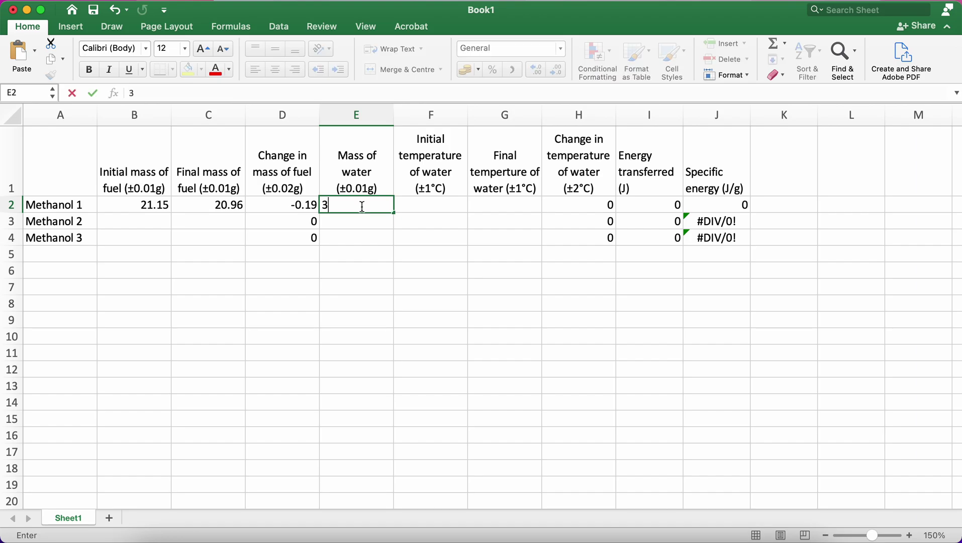
type("1.01")
key("Tab")
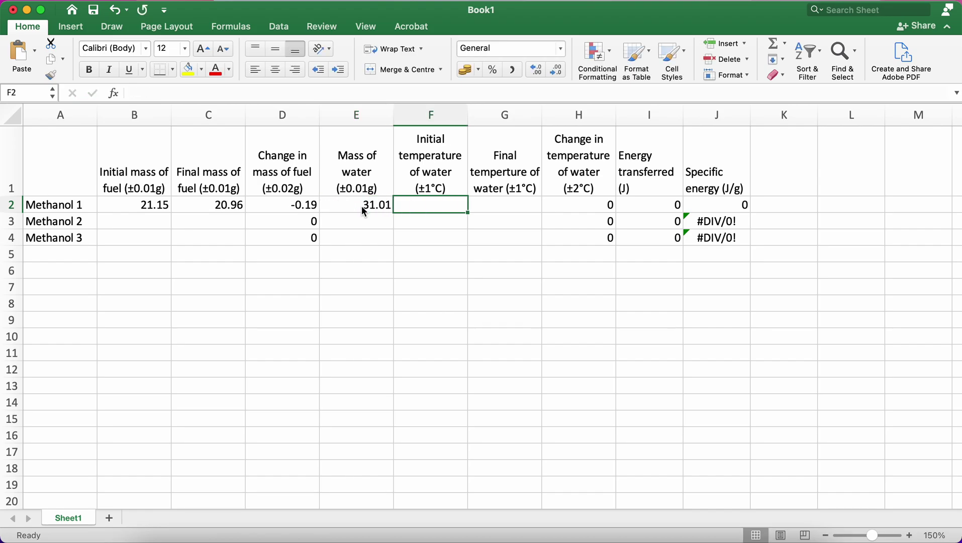
type("21")
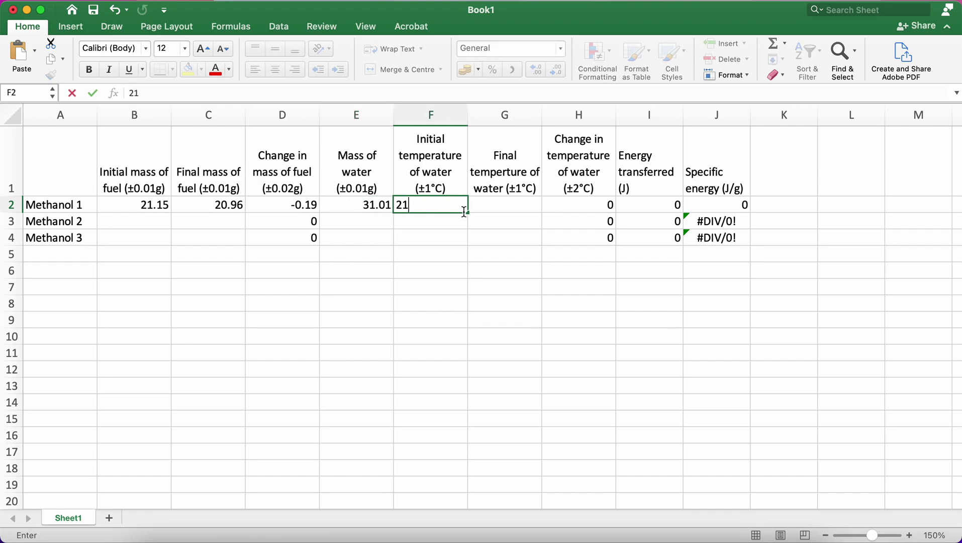
left_click(488, 208)
type("35")
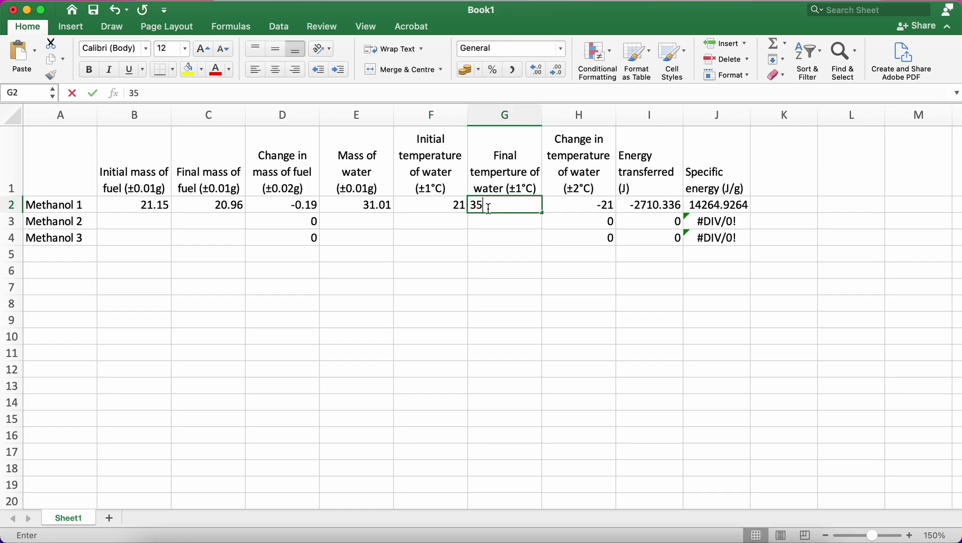
key("Tab")
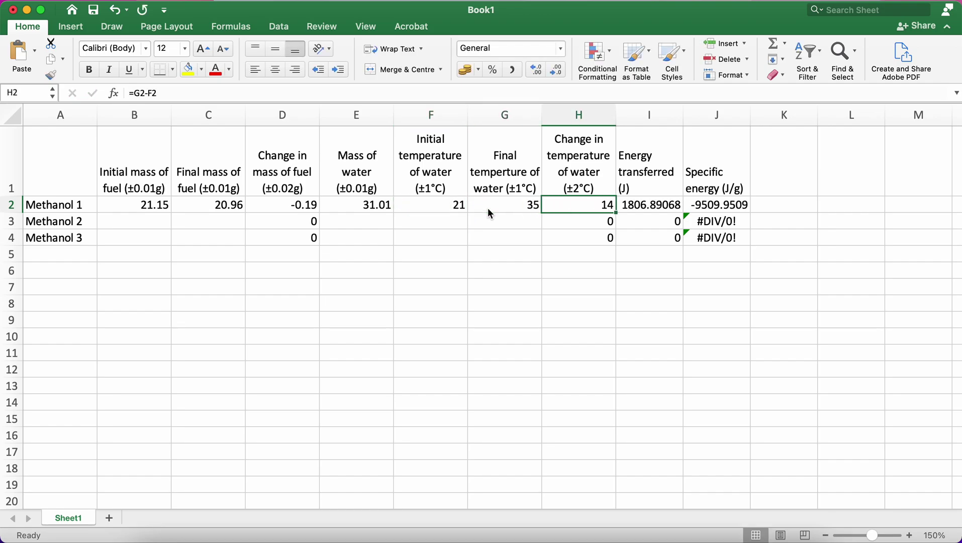
Round the I2:J4 results to no decimal places, showing 1807 and -9510
left_click(535, 299)
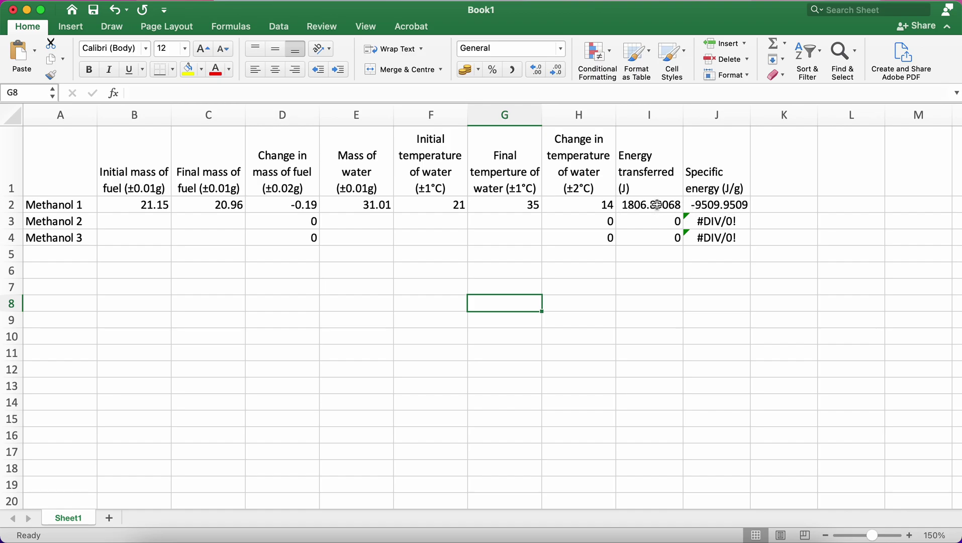
left_click_drag(657, 208, 703, 245)
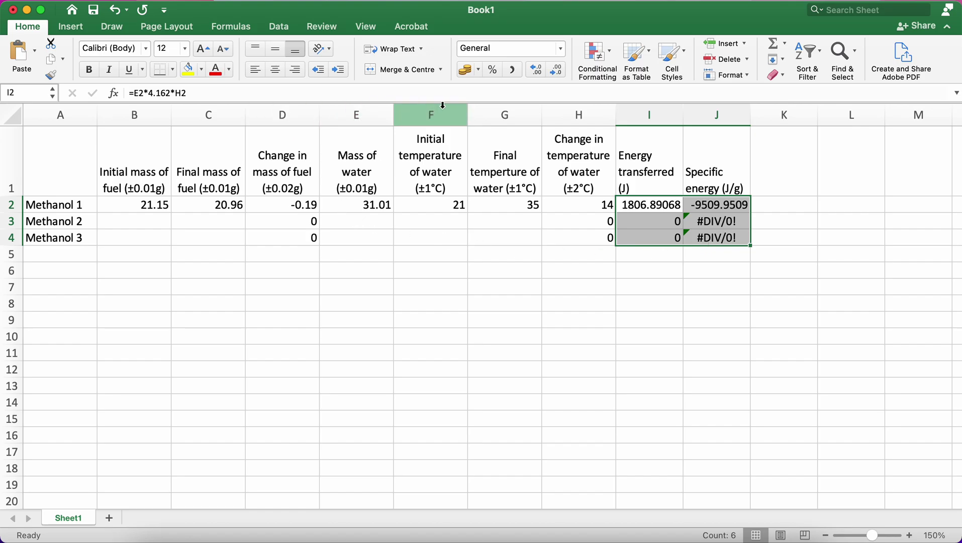
left_click(541, 73)
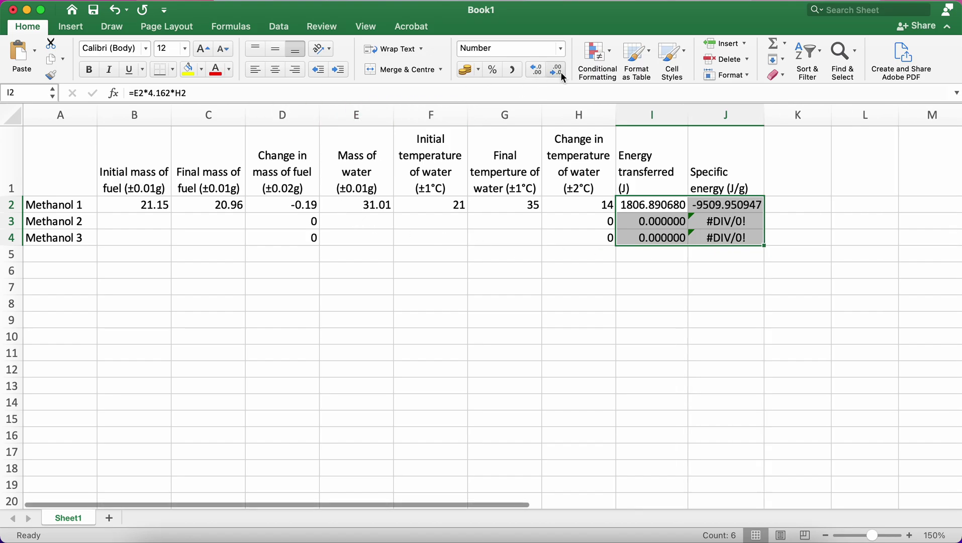
left_click(561, 73)
left_click(561, 72)
left_click(561, 73)
left_click(561, 72)
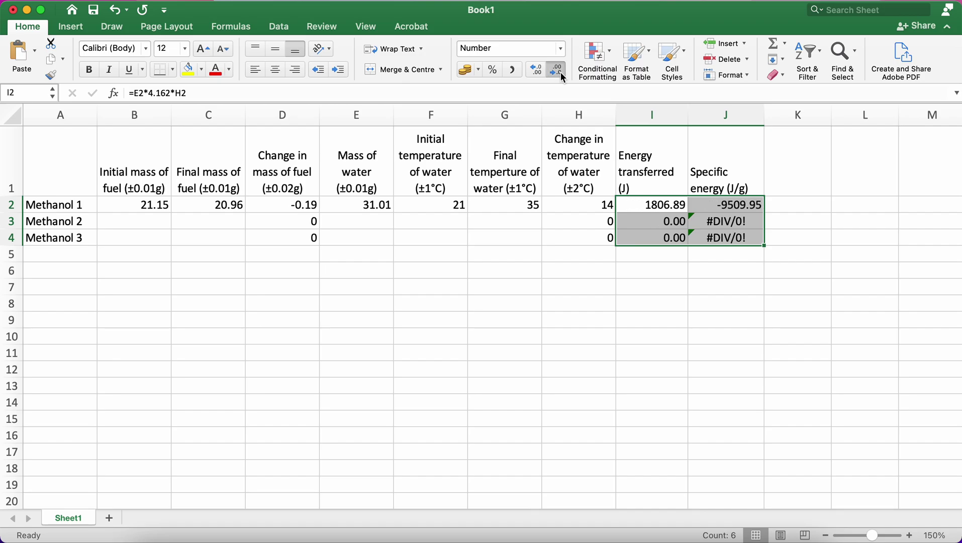
left_click(561, 72)
left_click(561, 72)
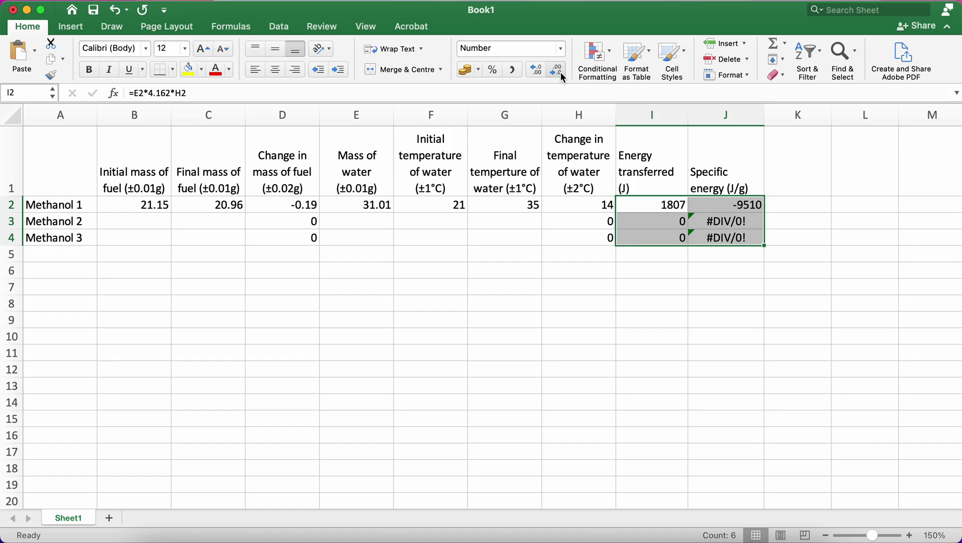
left_click(751, 207)
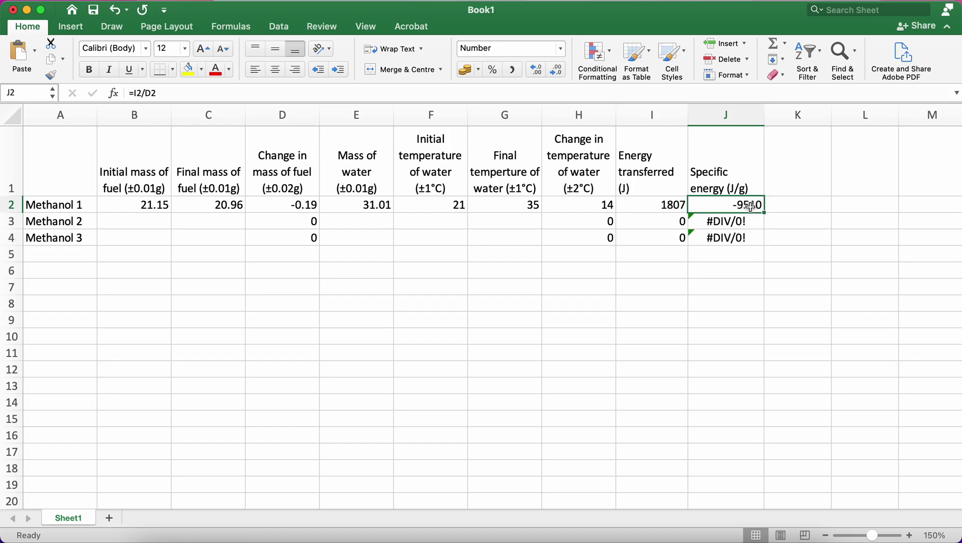
Change D2's formula to =B2-C2 so it subtracts final from initial mass
left_click(296, 204)
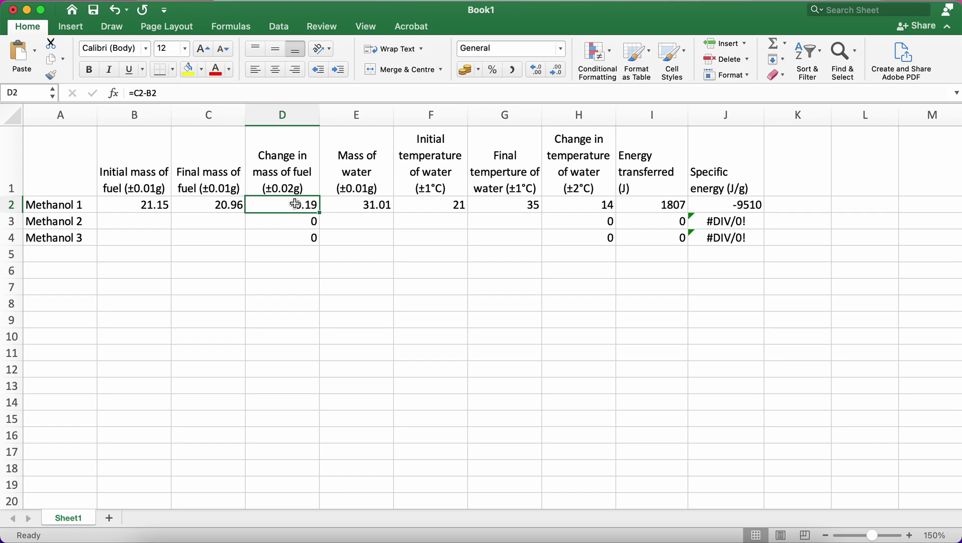
left_click(149, 94)
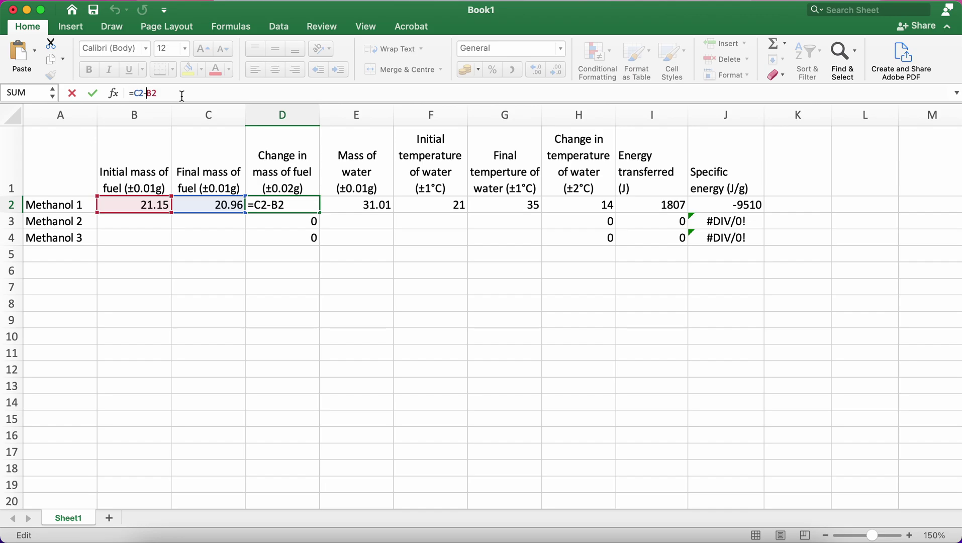
key("BackSpace")
key("BackSpace")
key("BackSpace")
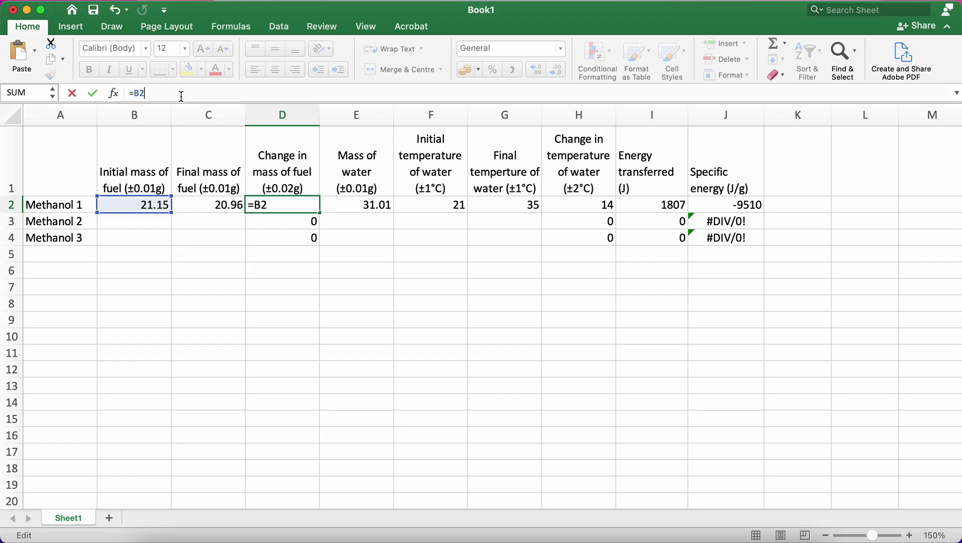
type("-c2")
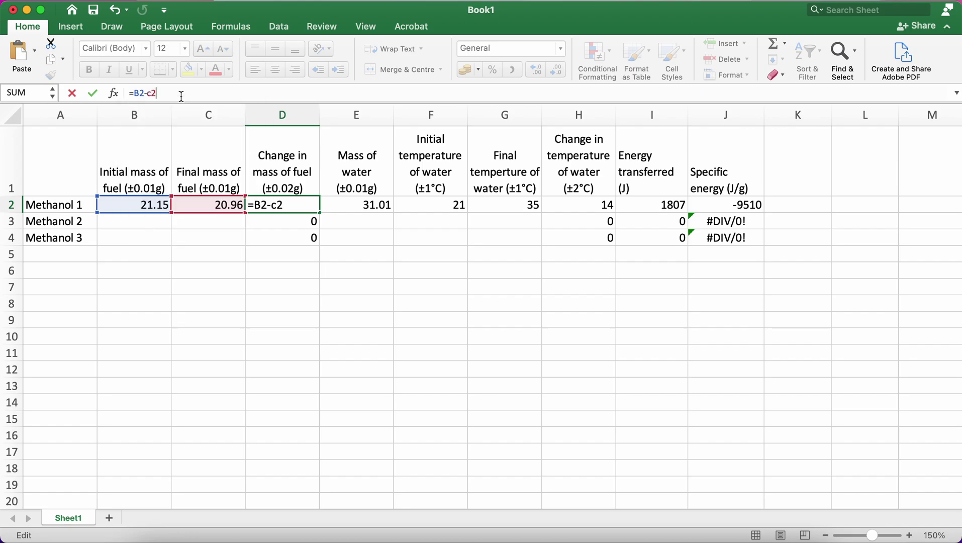
key("Return")
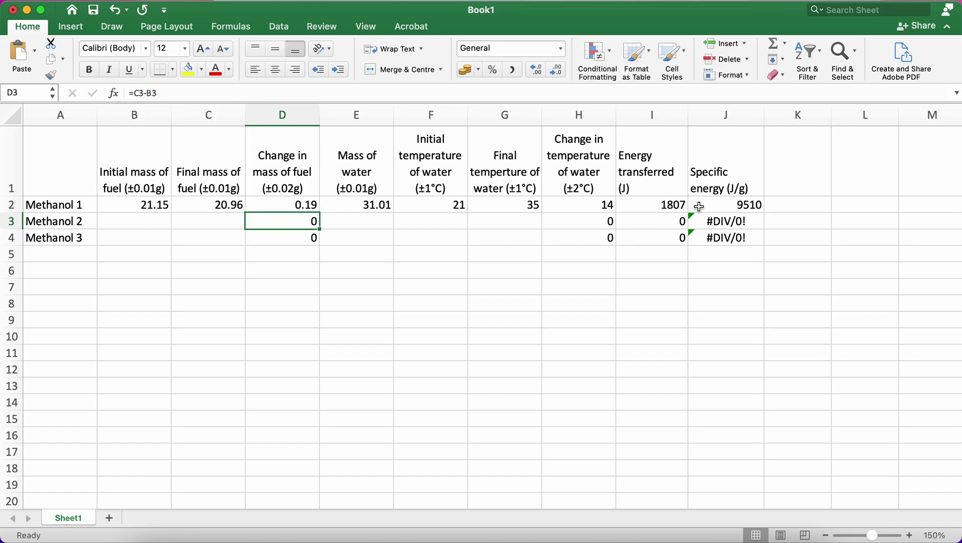
Copy the corrected =B2-C2 formula down to D4 and check the copies
left_click(302, 206)
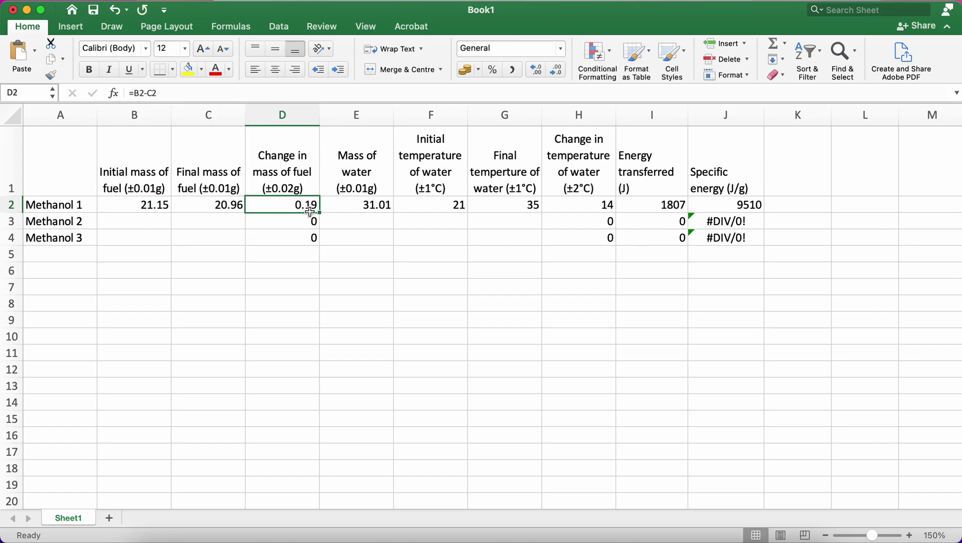
left_click_drag(320, 214, 316, 240)
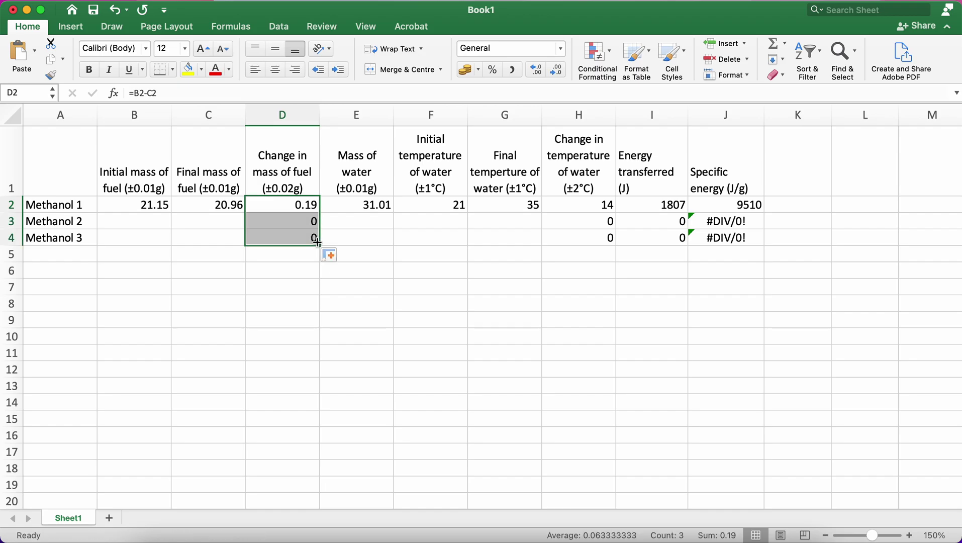
left_click(293, 238)
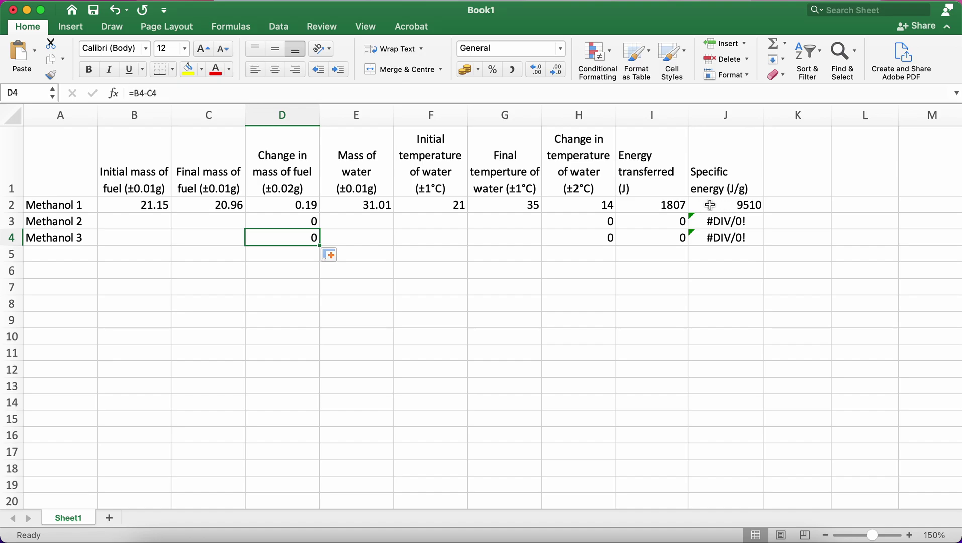
left_click(312, 205)
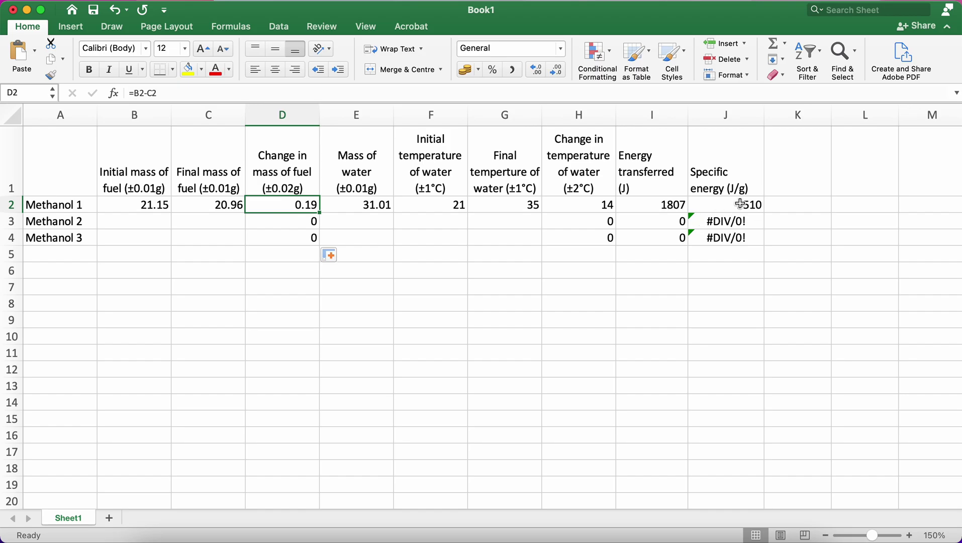
Centre-align the headers and values in columns B through J
left_click_drag(721, 117, 139, 108)
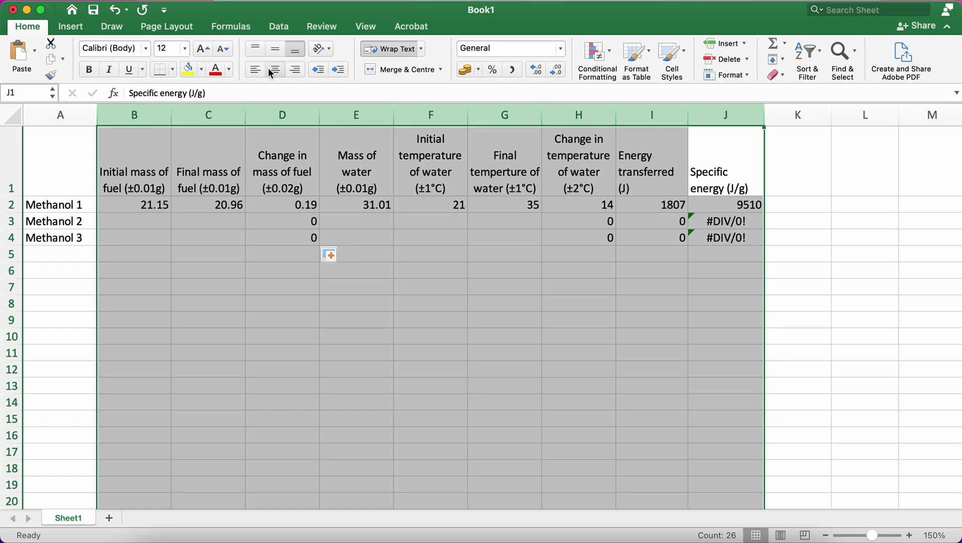
left_click(273, 72)
left_click(864, 317)
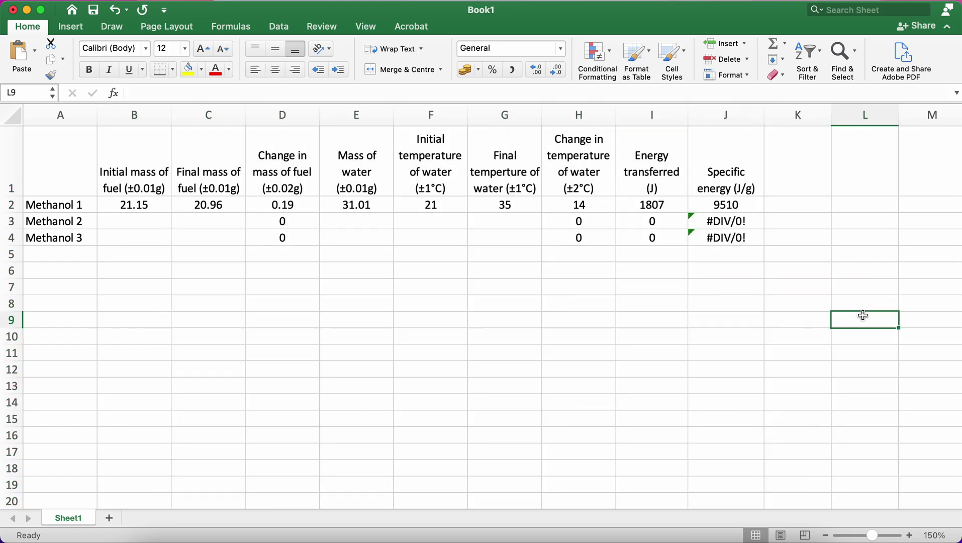